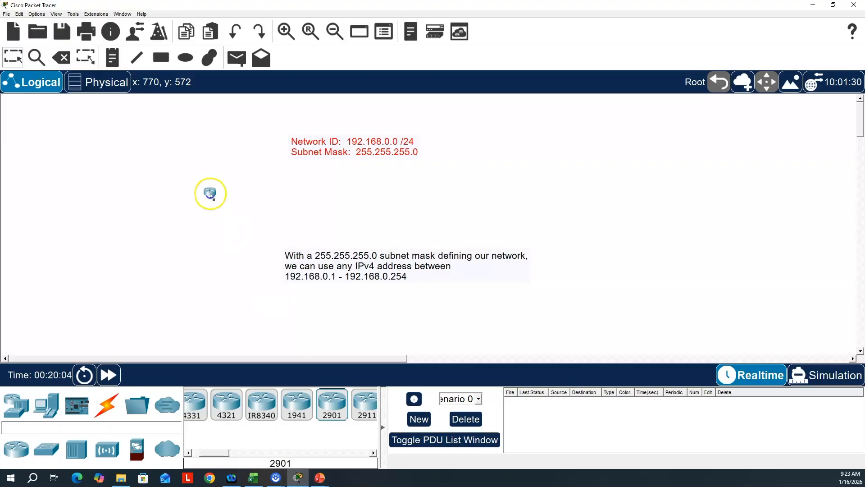
{"action": "left_click", "coordinate": [137, 147]}
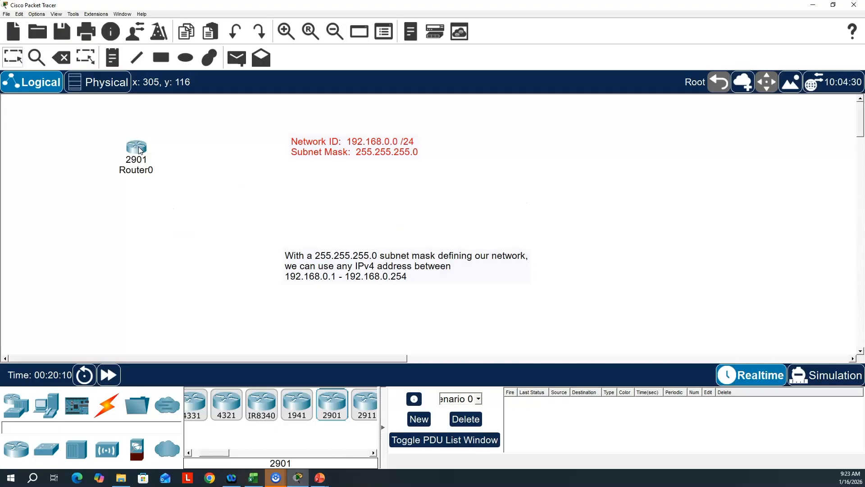
{"action": "left_click", "coordinate": [63, 60]}
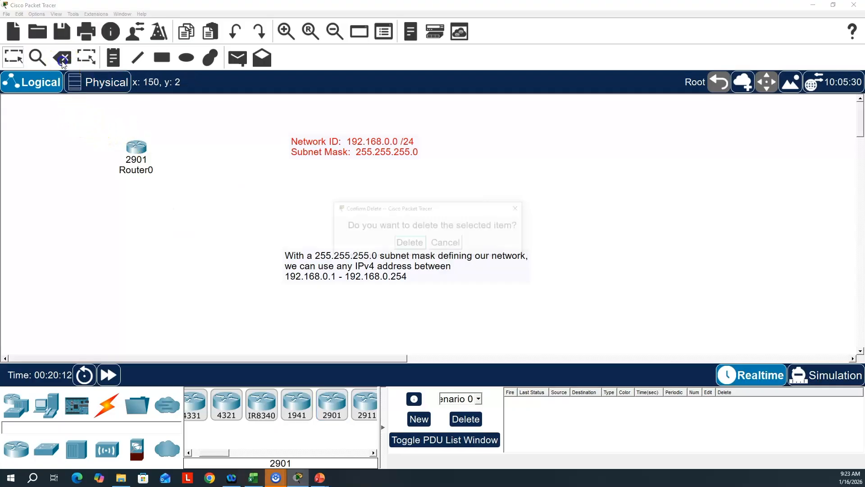
{"action": "left_click", "coordinate": [409, 244]}
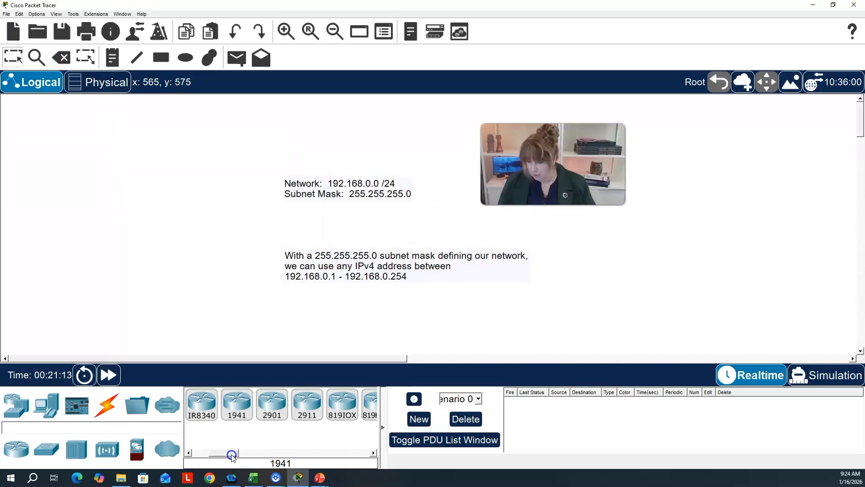
{"action": "mouse_move", "coordinate": [231, 455]}
{"action": "left_mouse_down"}
{"action": "mouse_move", "coordinate": [282, 458]}
{"action": "mouse_move", "coordinate": [228, 456]}
{"action": "left_mouse_up"}
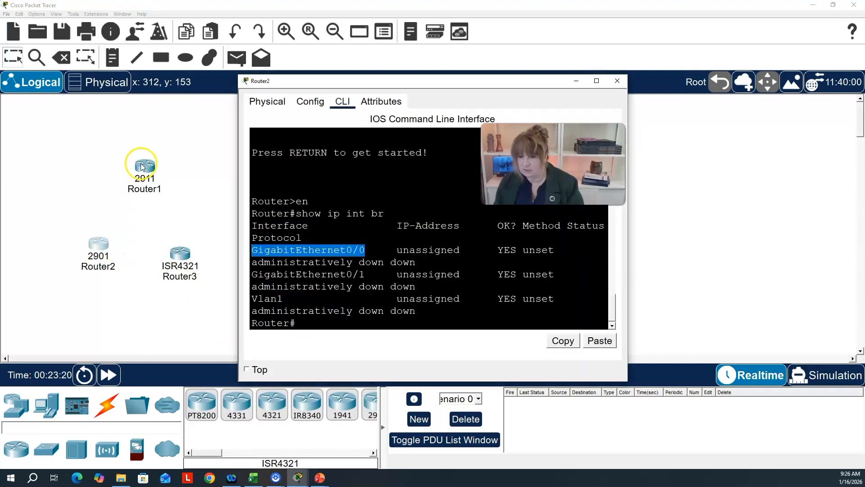
- Close Router2's configuration window and delete the 2901 and 2911 routers from the workspace
{"action": "left_click", "coordinate": [622, 82]}
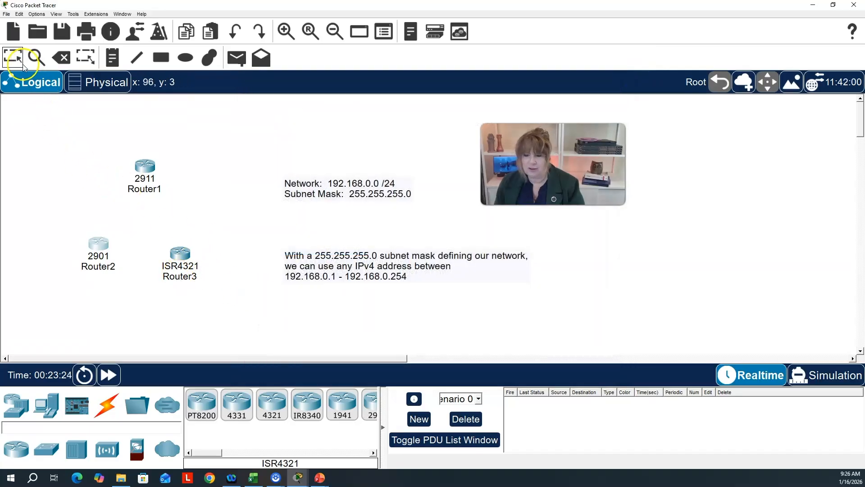
{"action": "left_click", "coordinate": [59, 59]}
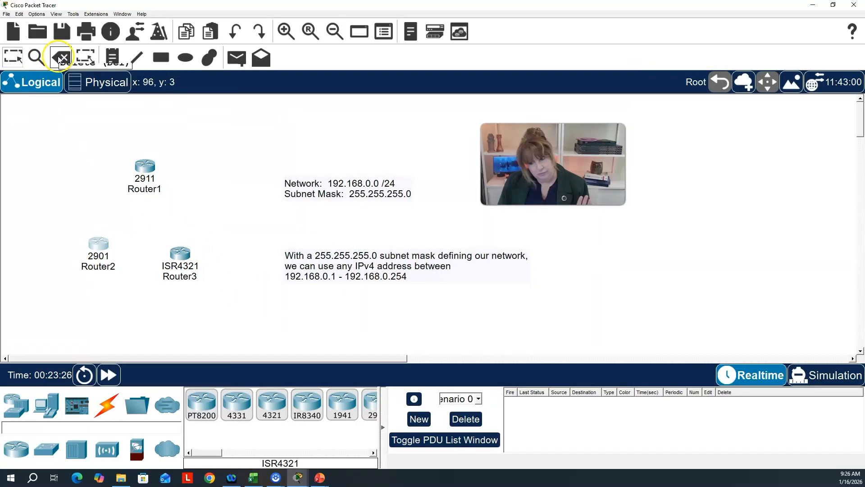
{"action": "left_click", "coordinate": [401, 245]}
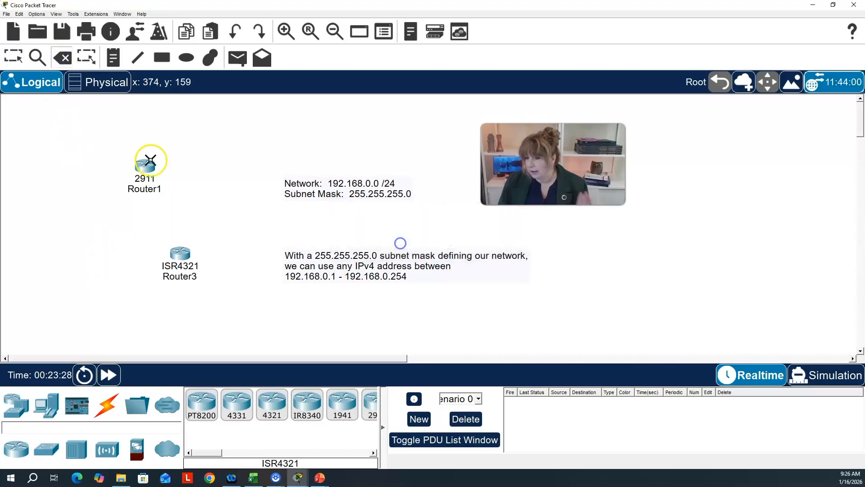
{"action": "left_click", "coordinate": [145, 167]}
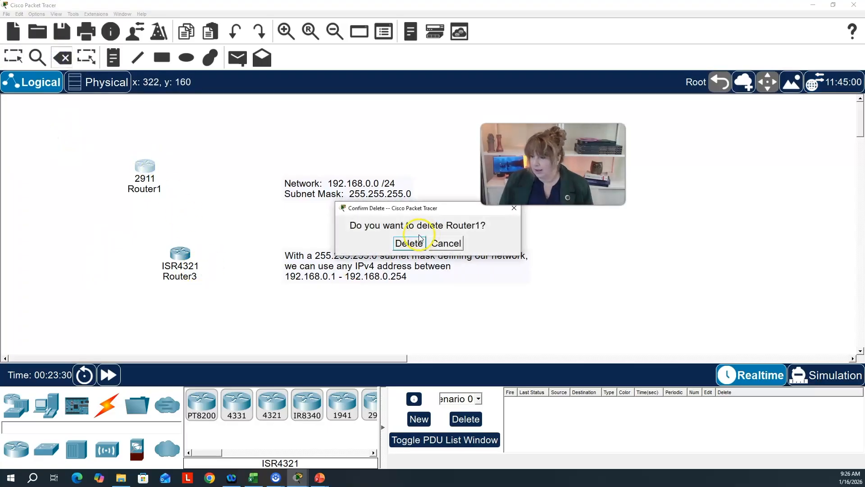
{"action": "left_click", "coordinate": [404, 243]}
- Move the remaining ISR4321 router up and left, to the empty area above and left of the network note
{"action": "left_click", "coordinate": [13, 57]}
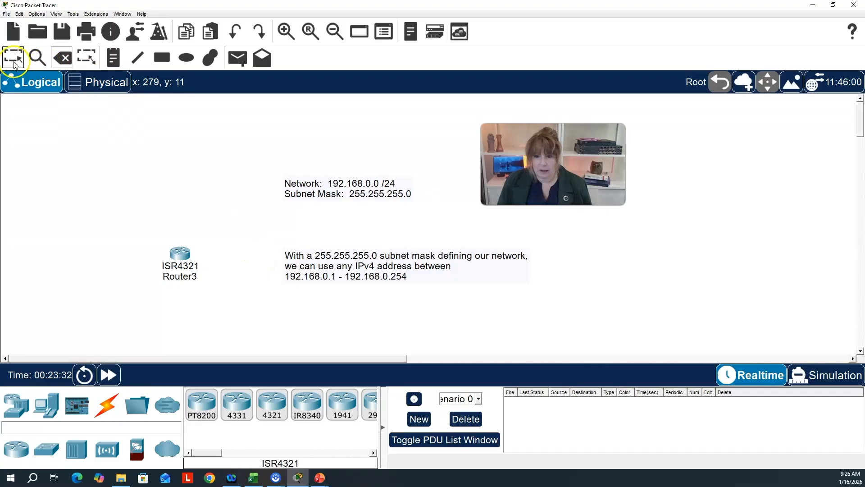
{"action": "left_click_drag", "start_coordinate": [181, 252], "coordinate": [124, 144]}
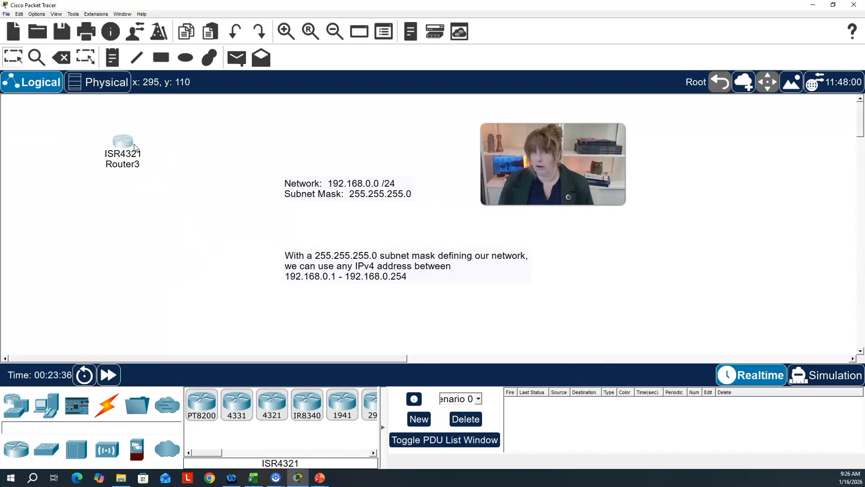
{"action": "mouse_move", "coordinate": [136, 148]}
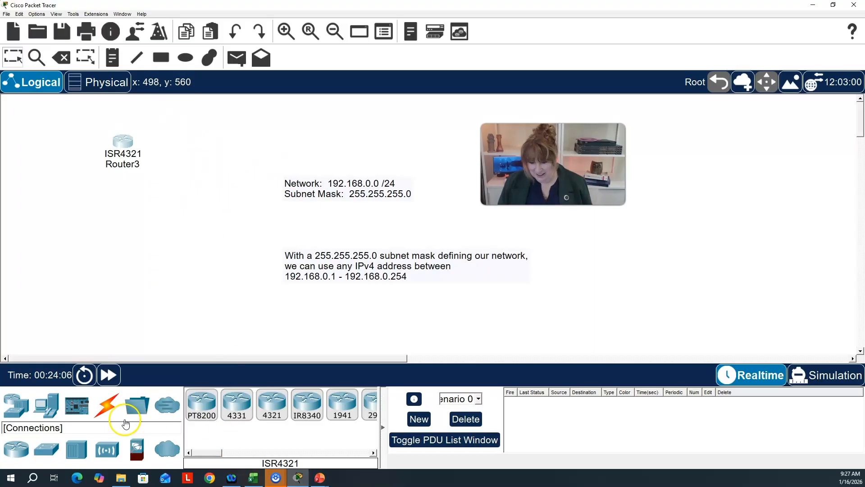
- Add two 2960-24TT switches below the router, one on each side, and a PC beneath each switch
{"action": "left_click_drag", "start_coordinate": [47, 449], "coordinate": [77, 206]}
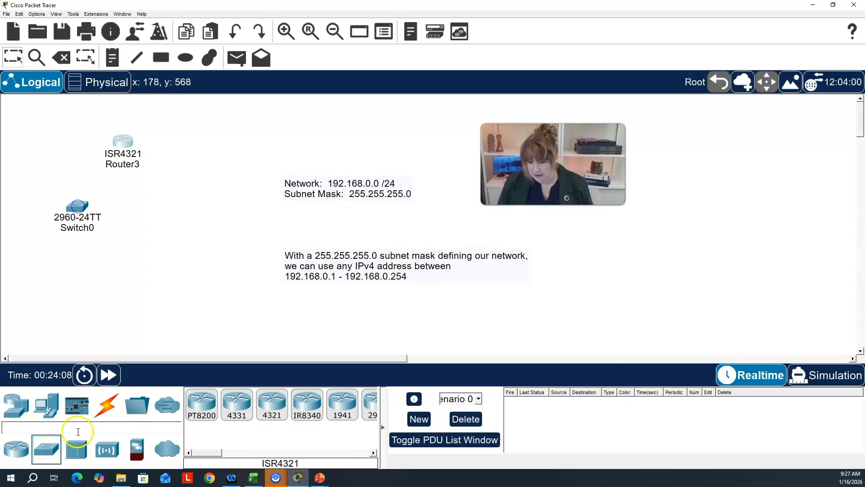
{"action": "left_click_drag", "start_coordinate": [49, 450], "coordinate": [188, 218]}
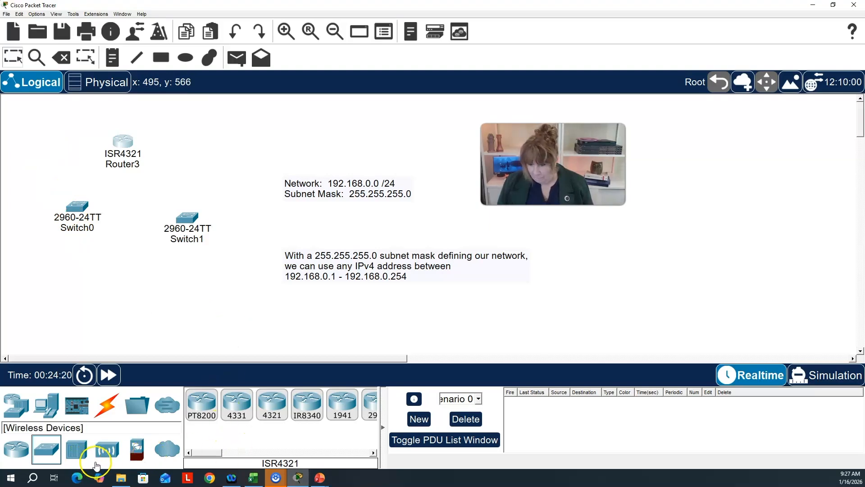
{"action": "left_click", "coordinate": [47, 404]}
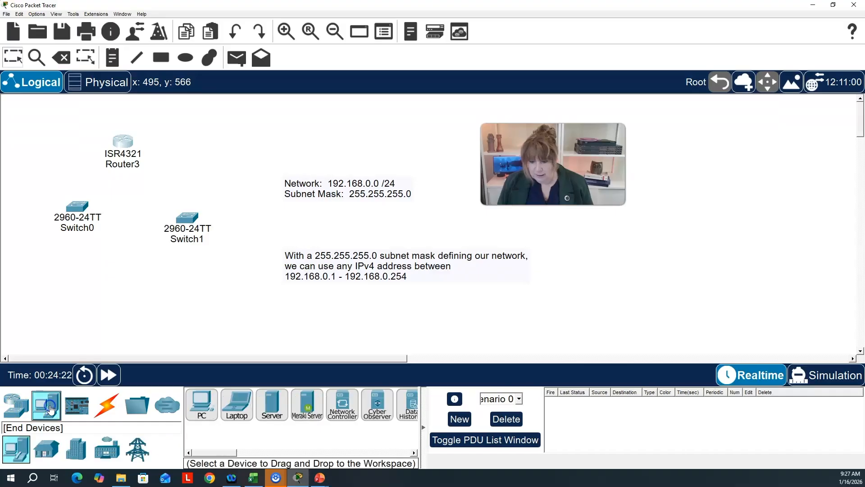
{"action": "left_click", "coordinate": [201, 402]}
{"action": "left_click", "coordinate": [204, 293]}
{"action": "left_click", "coordinate": [200, 403]}
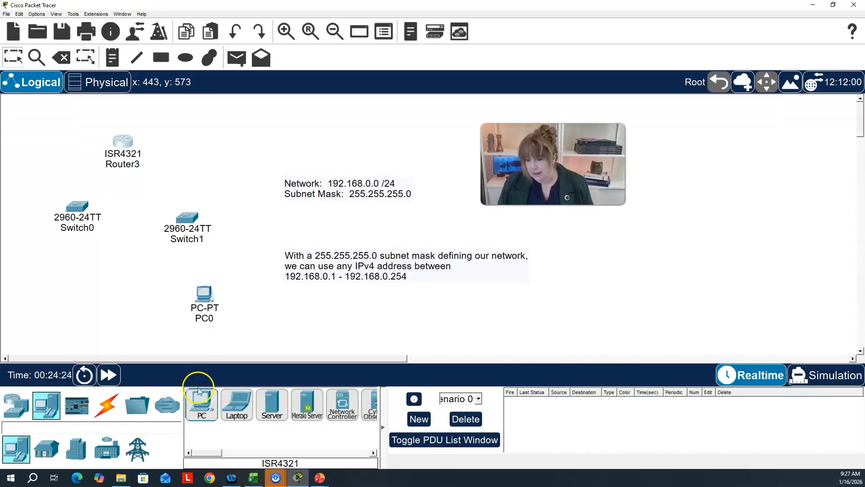
{"action": "left_click", "coordinate": [54, 296]}
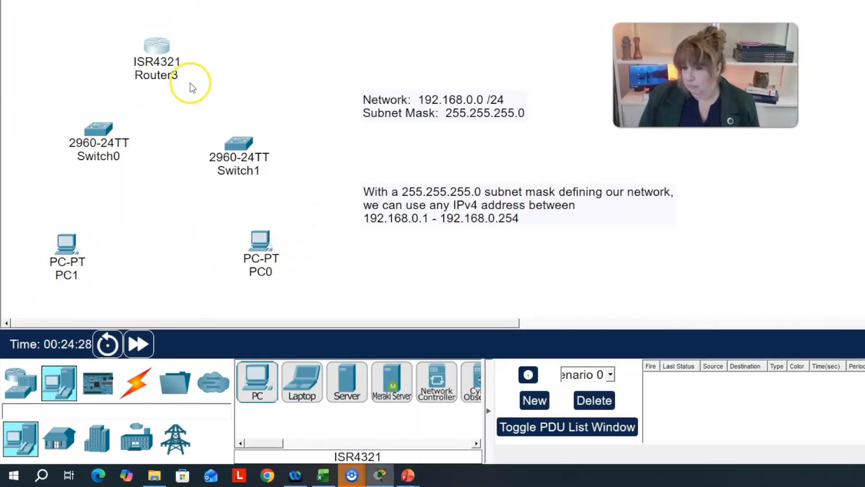
- Connect PC0's FastEthernet0 port to FastEthernet0/24 on Switch1 with a copper straight-through cable
{"action": "left_click", "coordinate": [143, 405]}
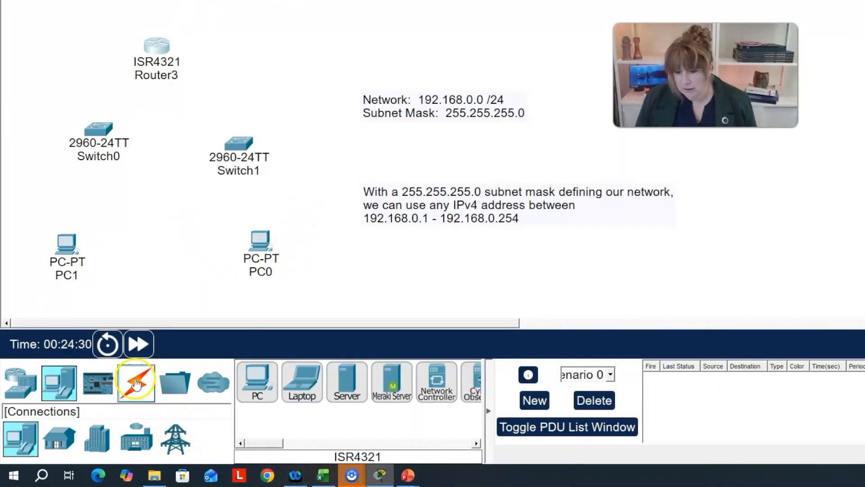
{"action": "left_click", "coordinate": [350, 383]}
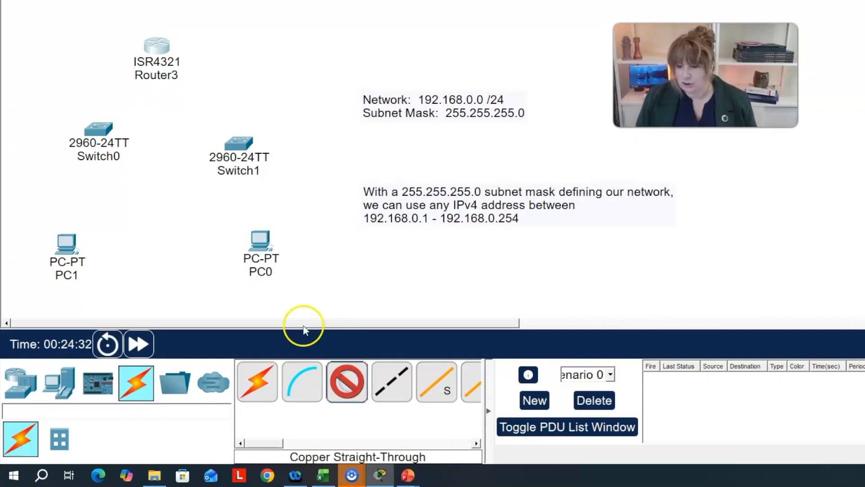
{"action": "left_click", "coordinate": [263, 244]}
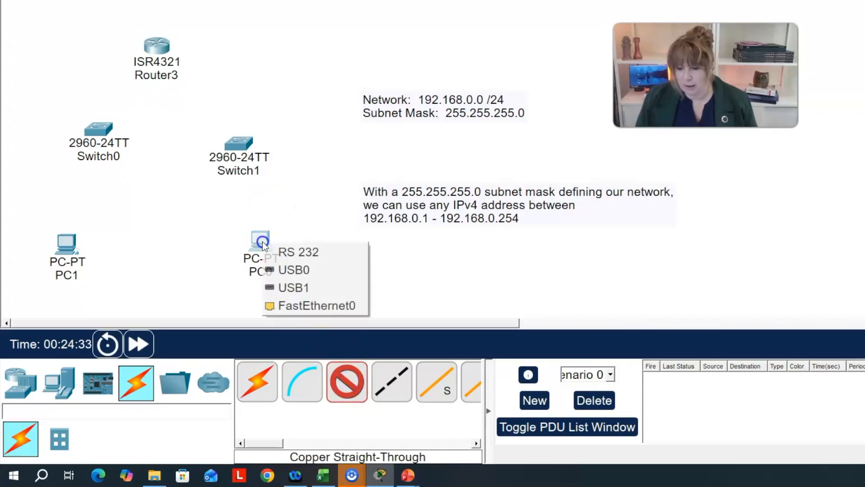
{"action": "left_click", "coordinate": [303, 305]}
{"action": "left_click", "coordinate": [240, 144]}
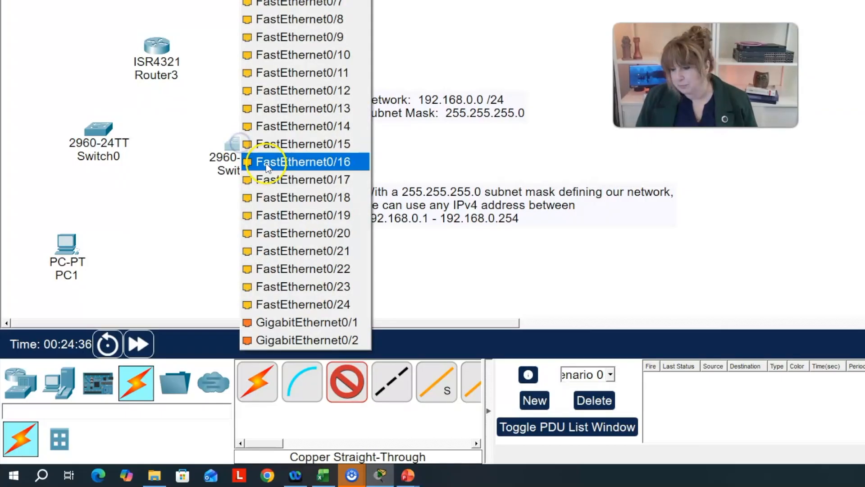
{"action": "left_click", "coordinate": [308, 306]}
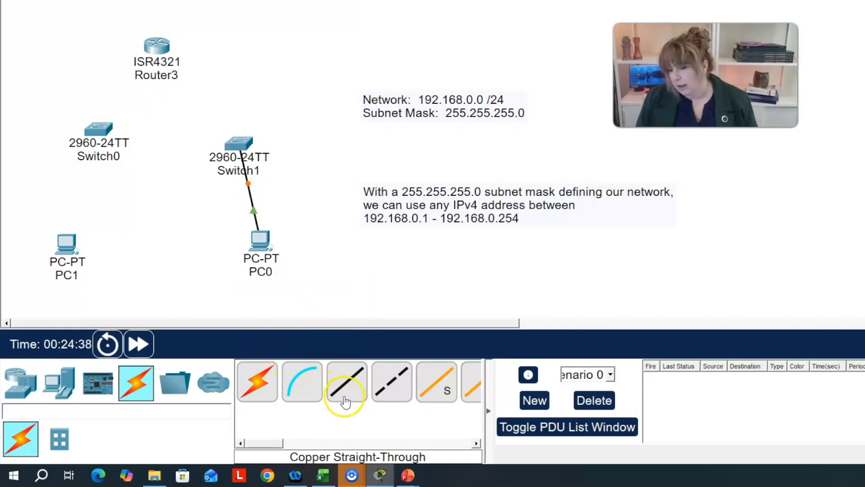
- Connect Switch1's GigabitEthernet0/1 port to Router3's GigabitEthernet0/0/1 port with a copper straight-through cable
{"action": "left_click", "coordinate": [345, 387]}
{"action": "left_click", "coordinate": [243, 145]}
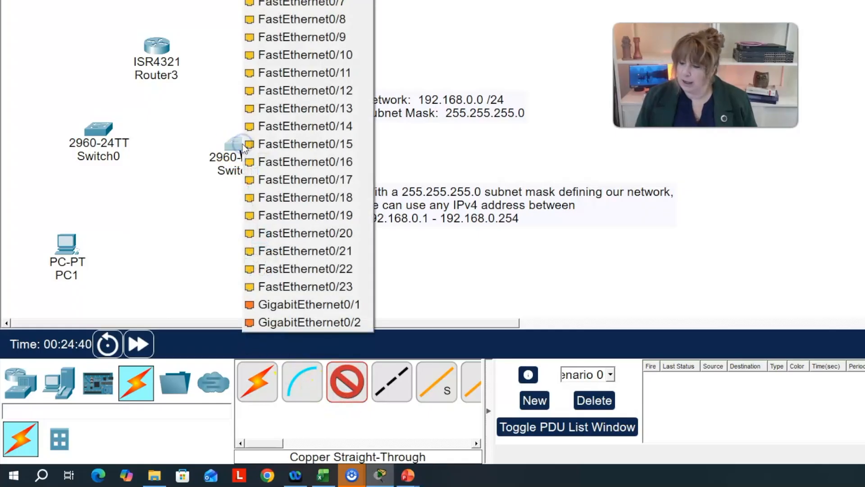
{"action": "left_click", "coordinate": [291, 304]}
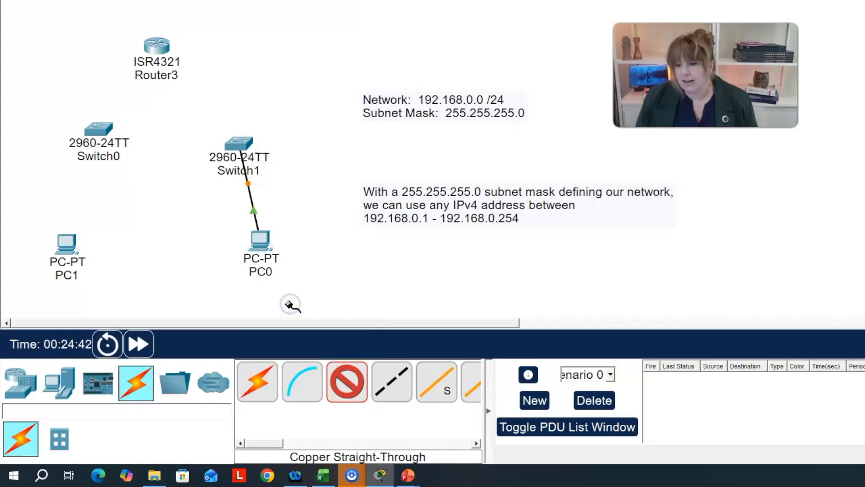
{"action": "left_click", "coordinate": [157, 47]}
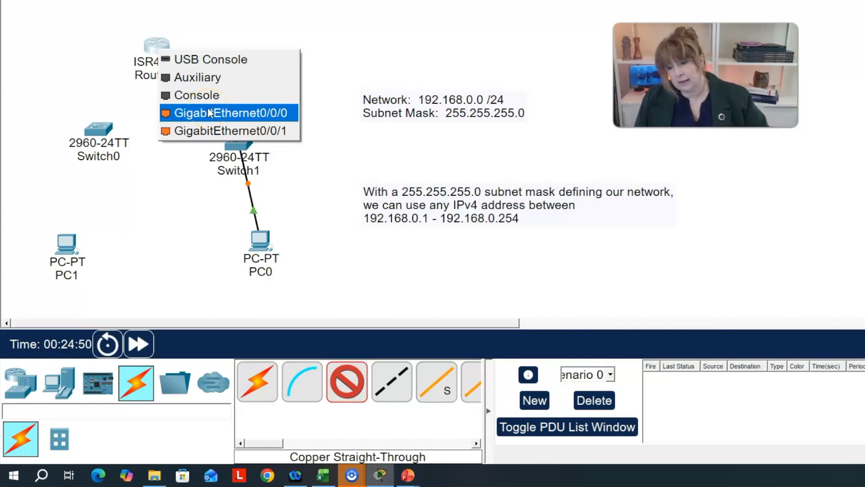
{"action": "left_click", "coordinate": [224, 130]}
{"action": "left_click", "coordinate": [228, 131]}
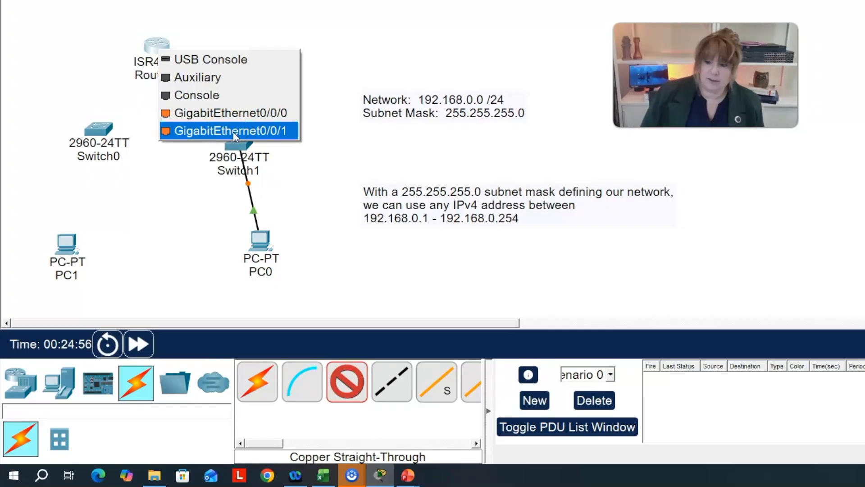
{"action": "left_click", "coordinate": [234, 132]}
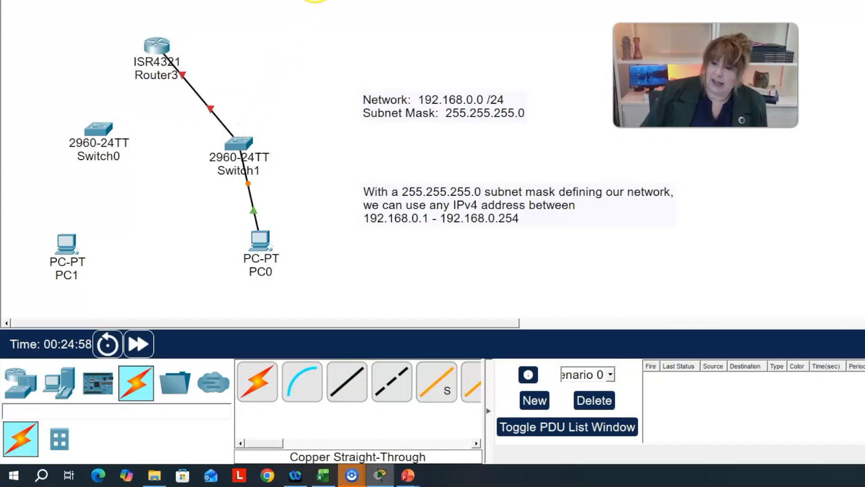
- Add a note beside Router3's link to Switch1 reading "g0/0/1" with "192.168.0." on the second line
{"action": "left_click", "coordinate": [186, 55]}
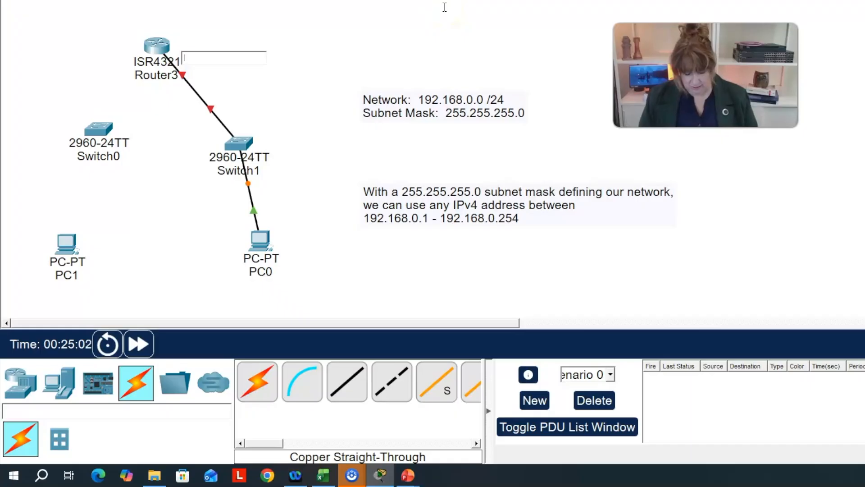
{"action": "type", "text": "g0/0/1"}
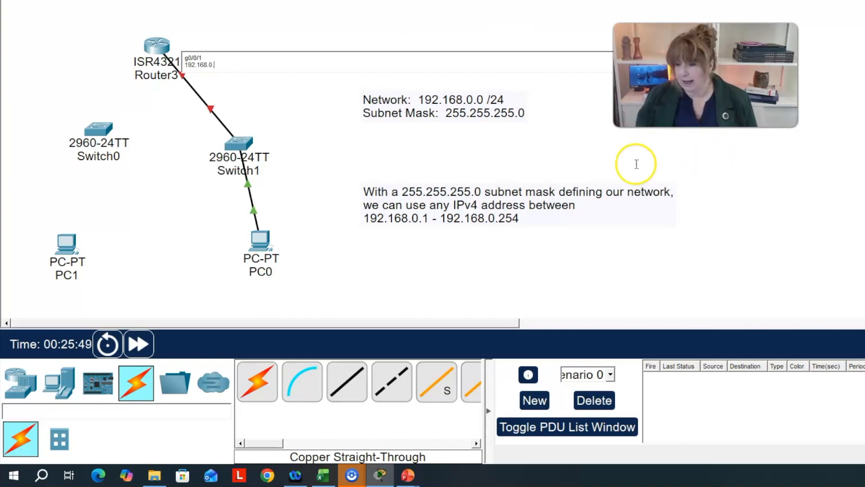
{"action": "left_click", "coordinate": [363, 193]}
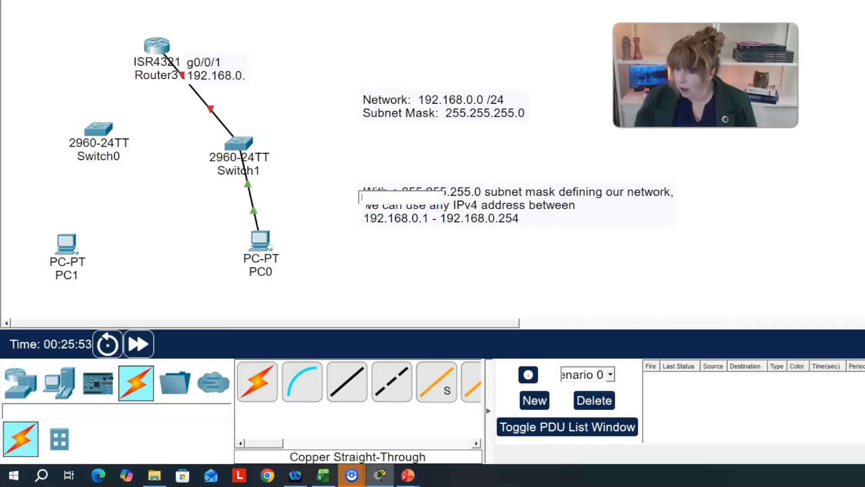
- Open the subnet mask note and highlight its network definition text and the usable address range, 192.168.0.1 - 192.168.0.254
{"action": "left_click", "coordinate": [518, 159]}
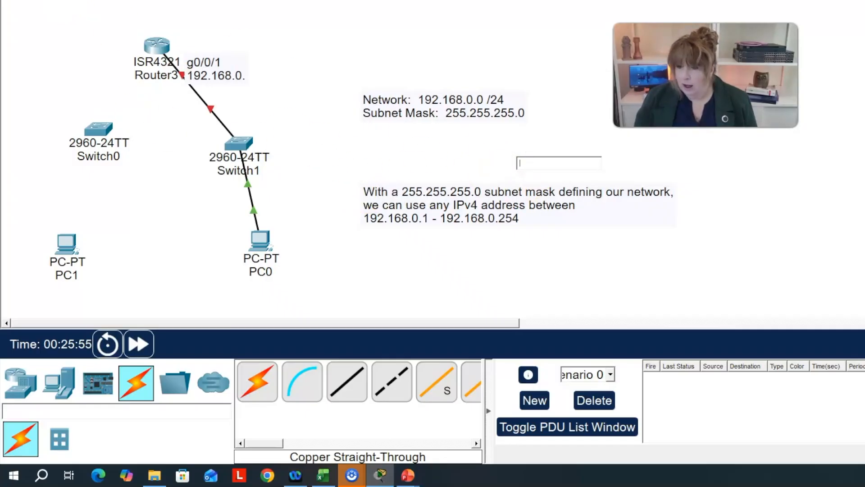
{"action": "left_click", "coordinate": [380, 195]}
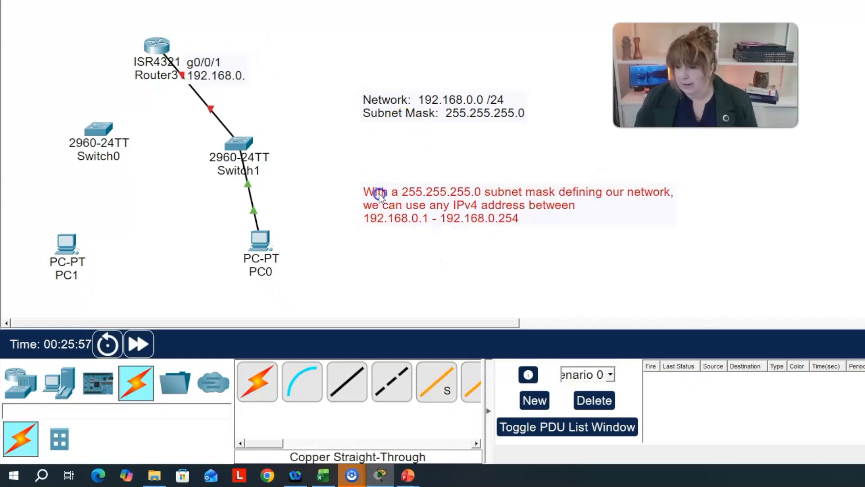
{"action": "left_click", "coordinate": [380, 195]}
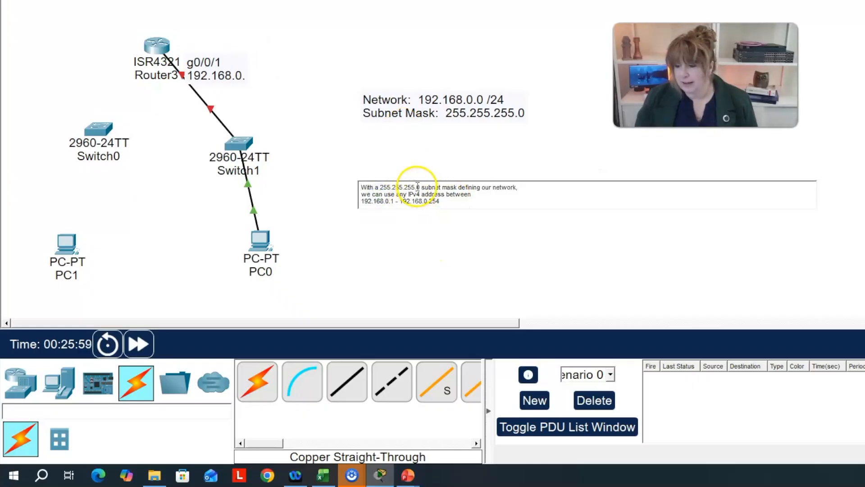
{"action": "left_click_drag", "start_coordinate": [420, 187], "coordinate": [517, 188]}
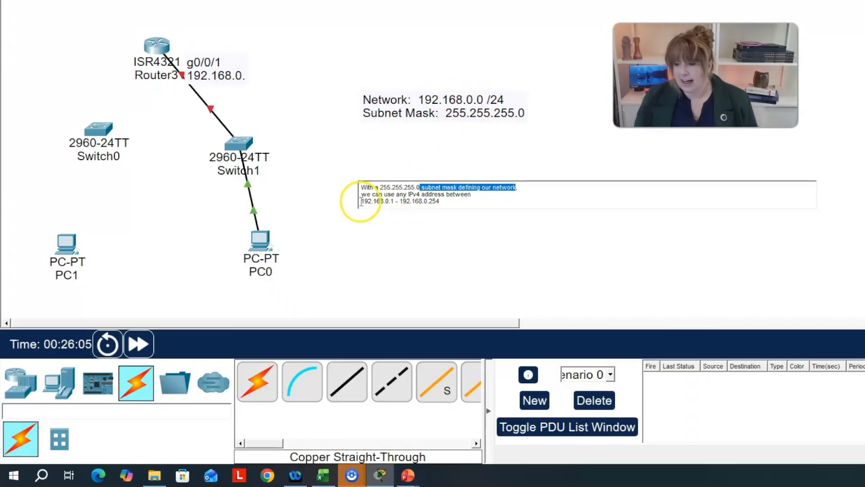
{"action": "left_click_drag", "start_coordinate": [361, 201], "coordinate": [452, 201]}
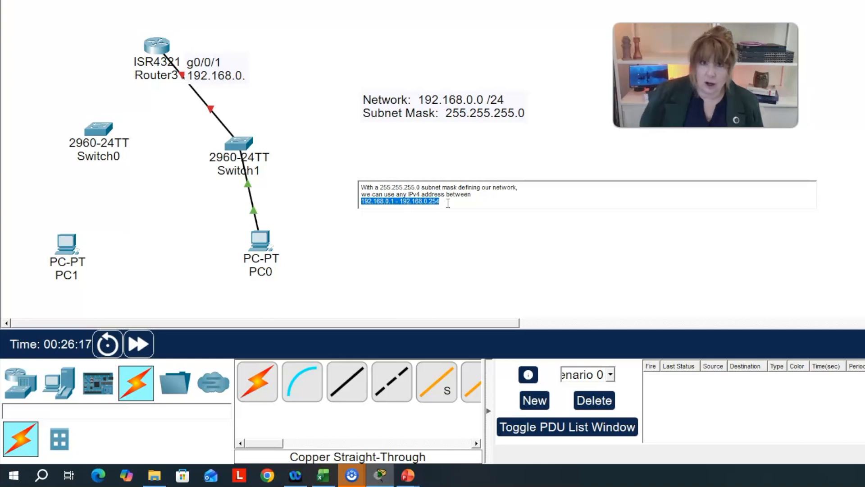
- Complete the g0/0/1 note's address as 192.168.0.10 /24 and move the note up, clear of Router3 and its cable
{"action": "double_click", "coordinate": [216, 69]}
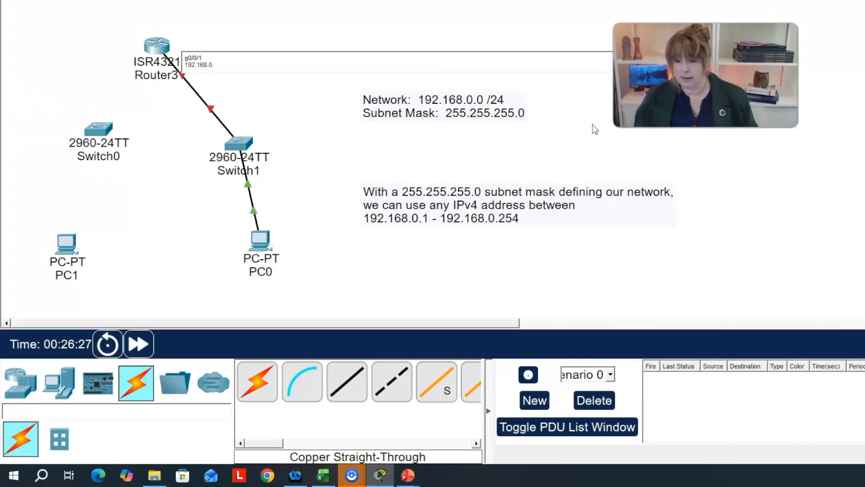
{"action": "type", "text": "10/24"}
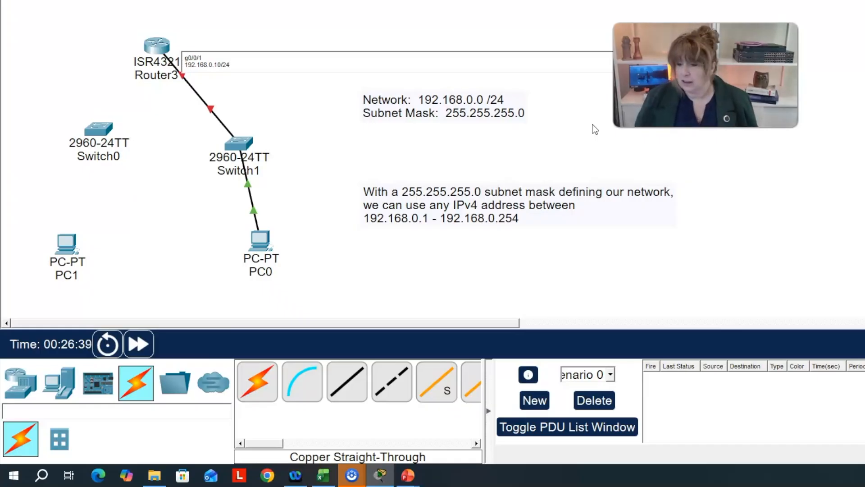
{"action": "left_click", "coordinate": [221, 64]}
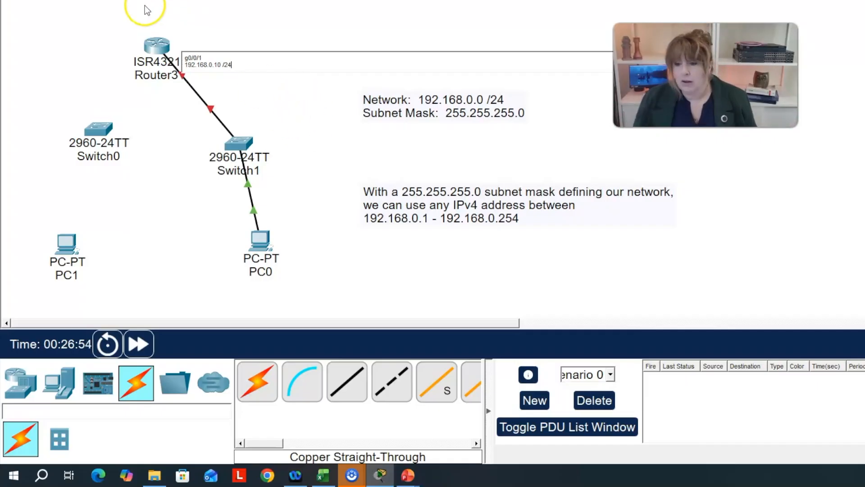
{"action": "left_click_drag", "start_coordinate": [213, 69], "coordinate": [226, 52]}
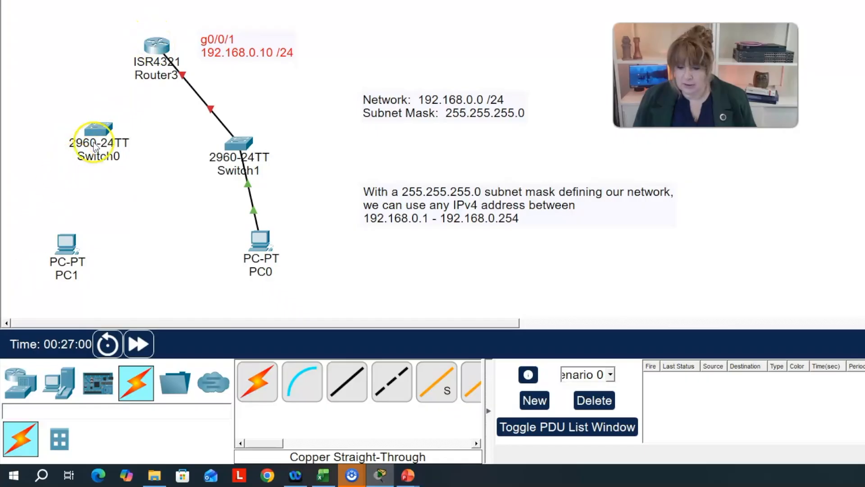
- Connect PC1 to FastEthernet0/24 on Switch0 with a copper straight-through cable
{"action": "left_click", "coordinate": [347, 383]}
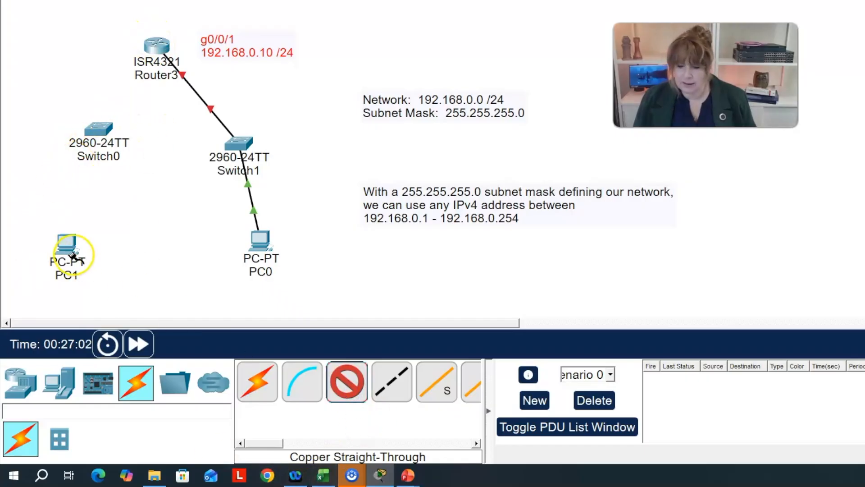
{"action": "left_click", "coordinate": [72, 257]}
{"action": "left_click", "coordinate": [118, 318]}
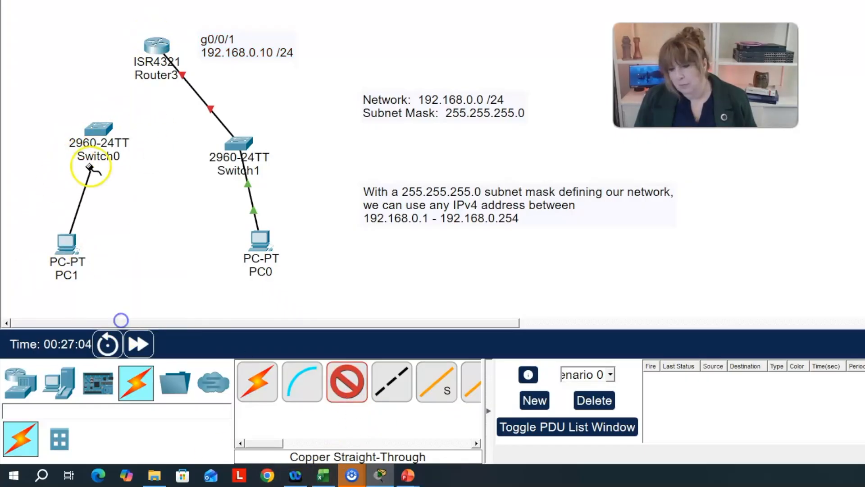
{"action": "left_click", "coordinate": [93, 125]}
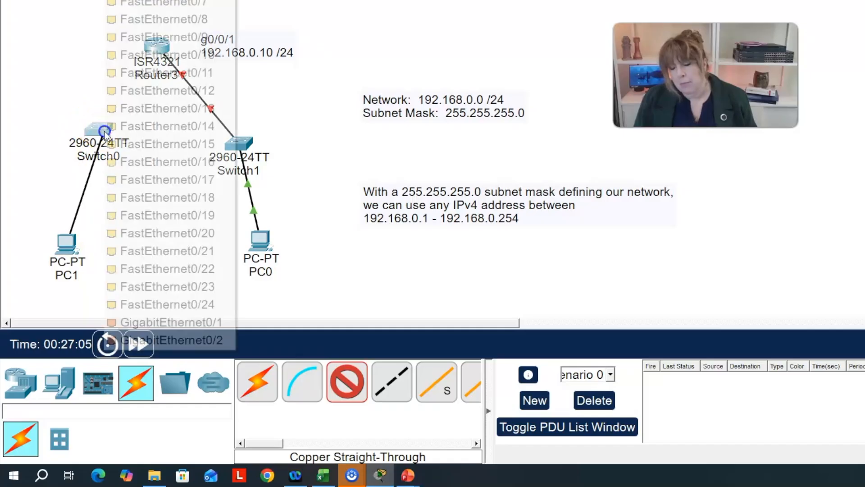
{"action": "left_click", "coordinate": [147, 305]}
- Connect Switch0's GigabitEthernet0/1 port to Router3's GigabitEthernet0/0/0 port with a copper straight-through cable
{"action": "left_click", "coordinate": [347, 383]}
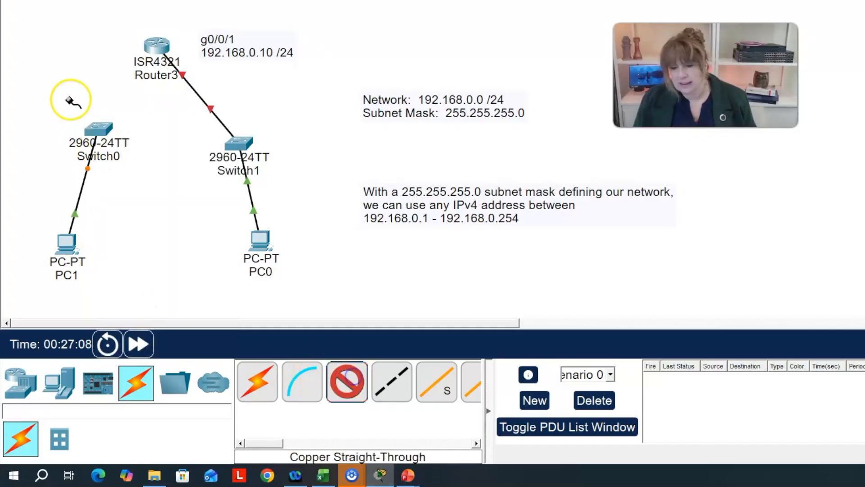
{"action": "left_click", "coordinate": [107, 134]}
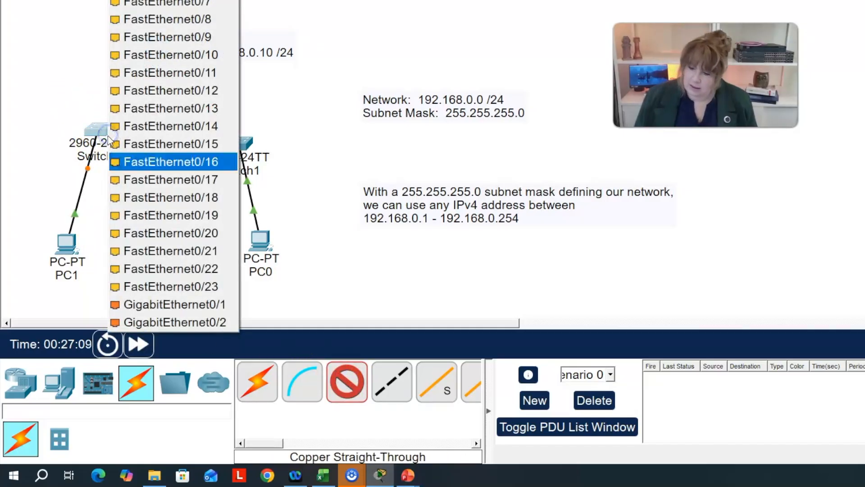
{"action": "left_click", "coordinate": [144, 305]}
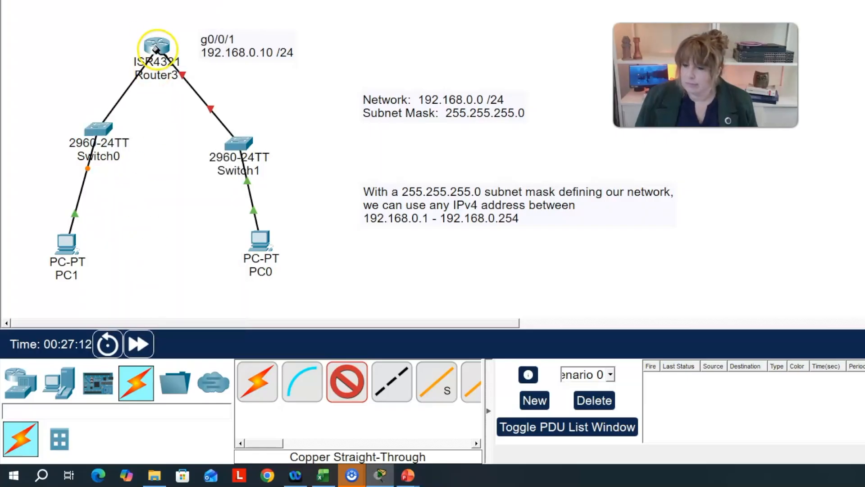
{"action": "left_click", "coordinate": [157, 48]}
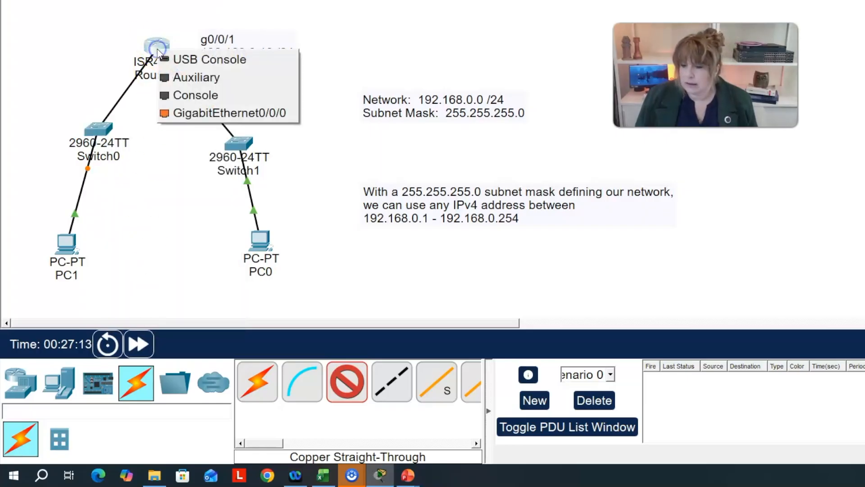
{"action": "left_click", "coordinate": [183, 114]}
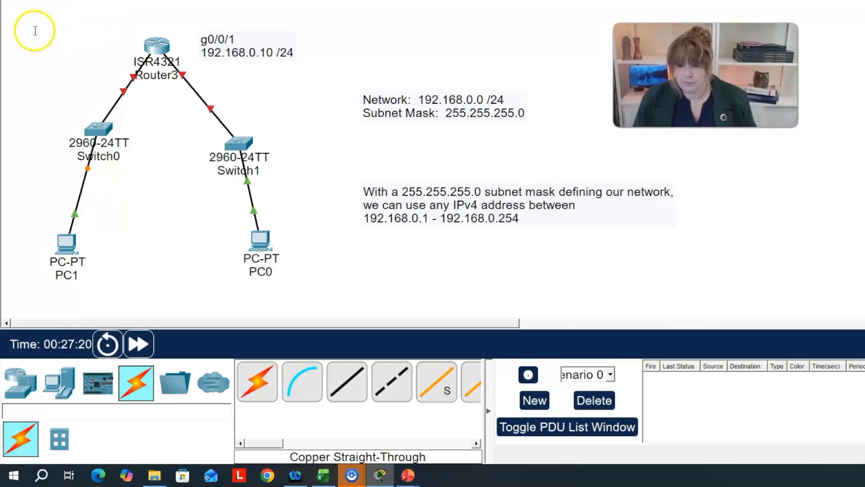
- Add a note reading "g0/0/0" and "192.168.100.10 /24" beside Router3 on the Switch0 side, and move it clear of the router
{"action": "left_click", "coordinate": [36, 31]}
{"action": "type", "text": "g0/0/0"}
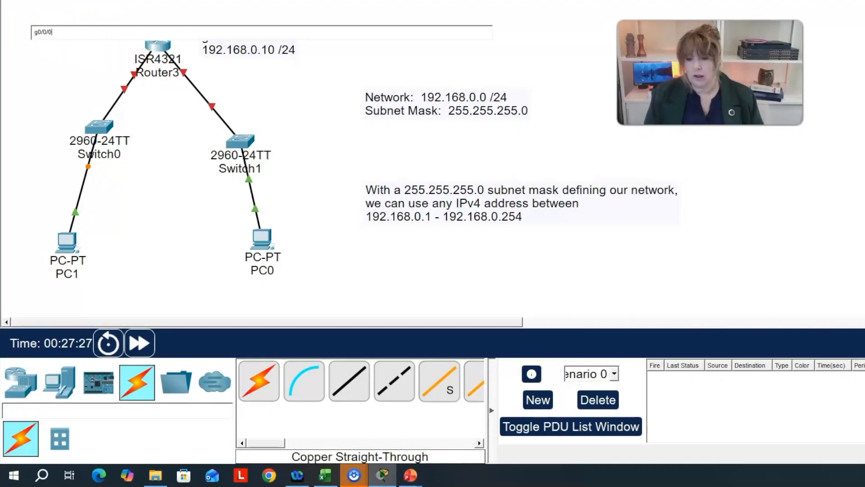
{"action": "key", "text": "Return"}
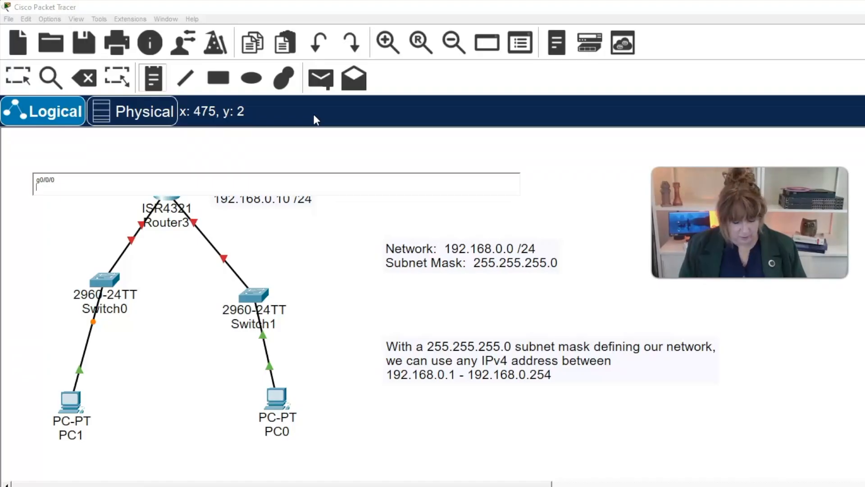
{"action": "type", "text": "192.1"}
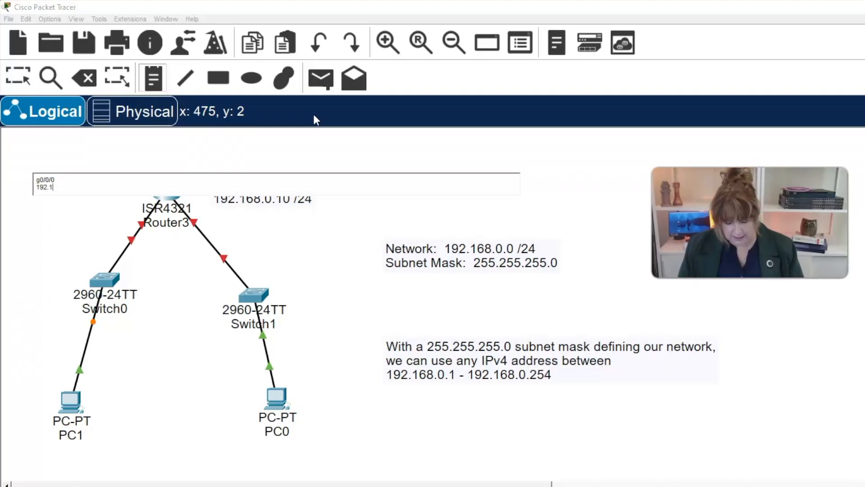
{"action": "type", "text": "68"}
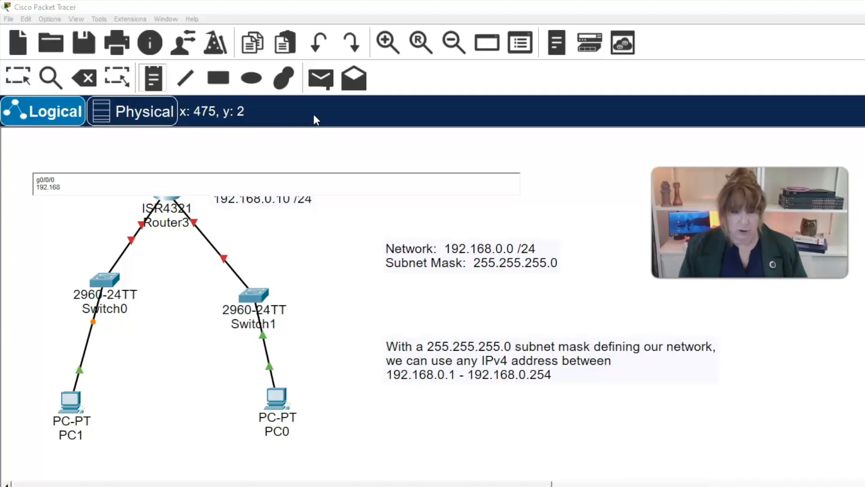
{"action": "type", "text": ".100.10 /24"}
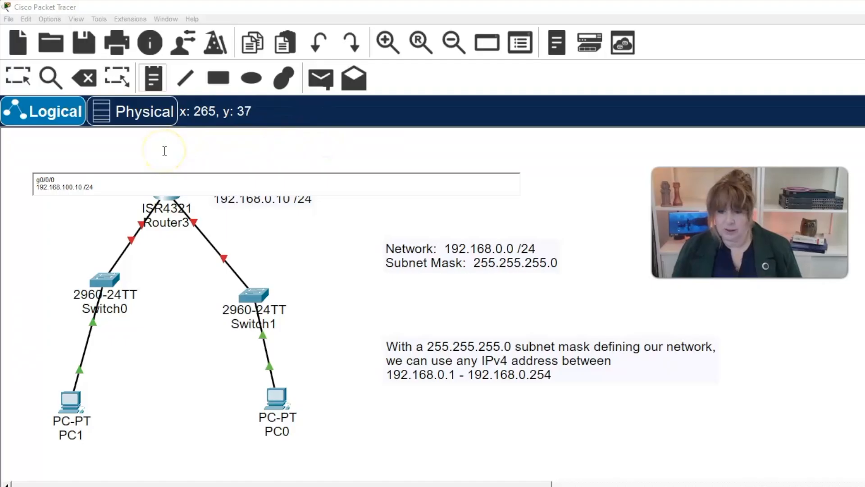
{"action": "left_click", "coordinate": [13, 78]}
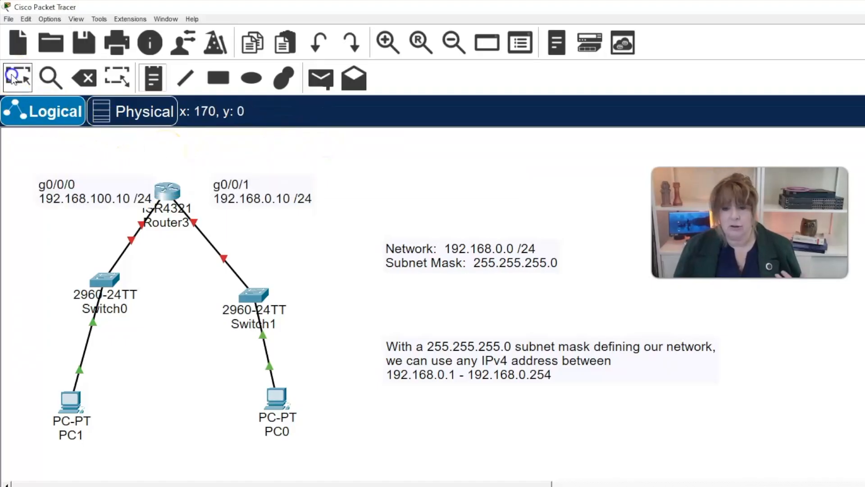
{"action": "left_click_drag", "start_coordinate": [105, 191], "coordinate": [83, 181]}
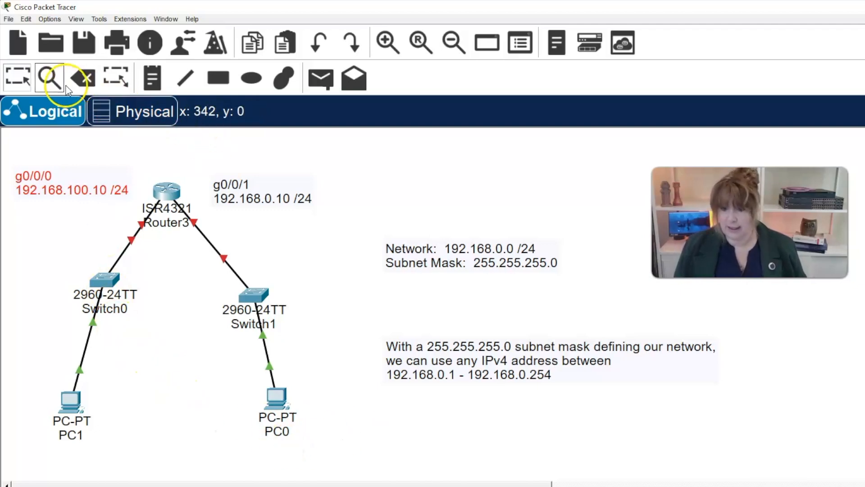
- Add a note below PC0 reading "192.168.0.254 /24"
{"action": "left_click", "coordinate": [154, 83]}
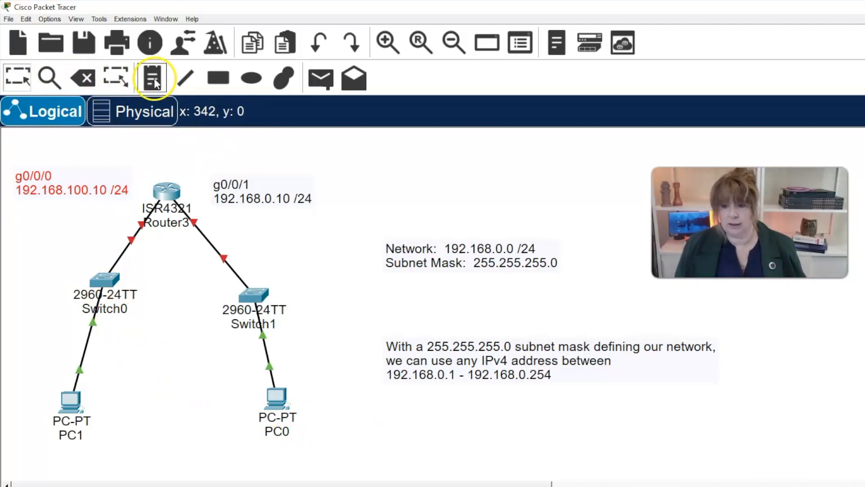
{"action": "left_click", "coordinate": [258, 448]}
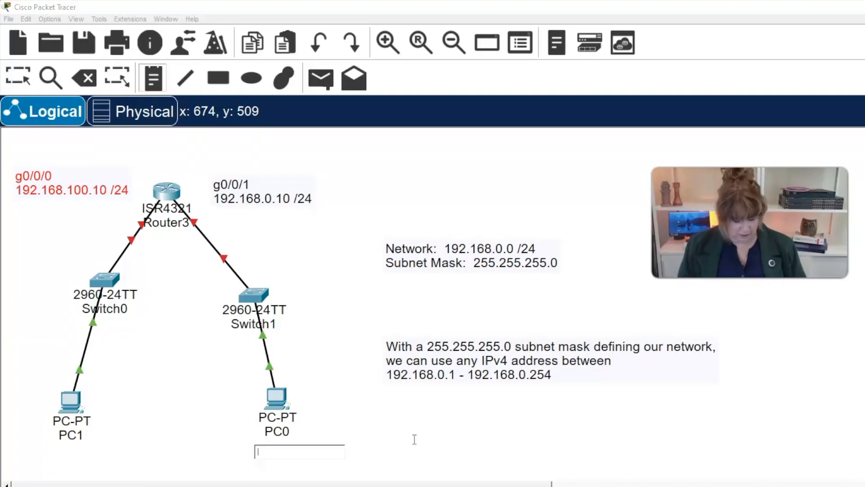
{"action": "type", "text": "192."}
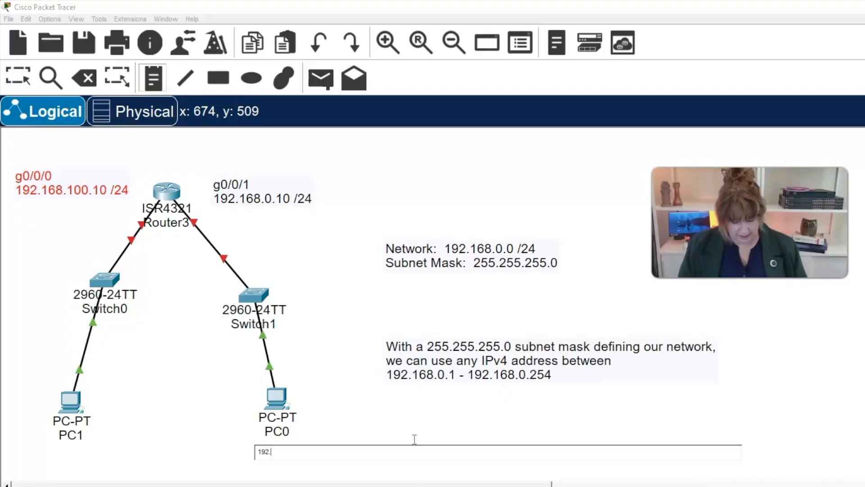
{"action": "type", "text": "168.0.254 /24"}
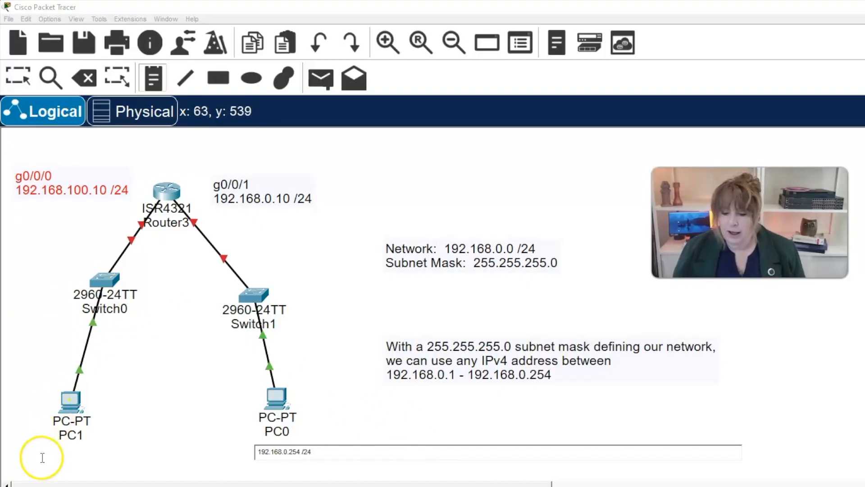
- Add a note below PC1 reading "192.168.100.254 /24"
{"action": "left_click", "coordinate": [26, 454]}
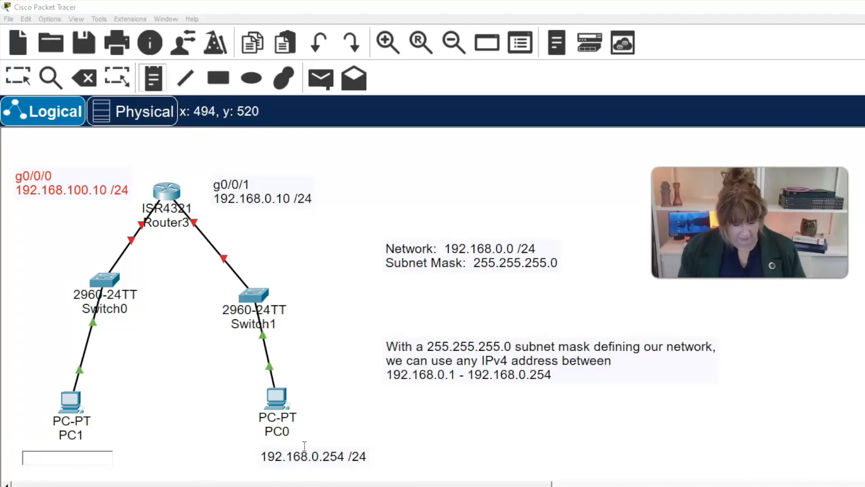
{"action": "type", "text": "192.16"}
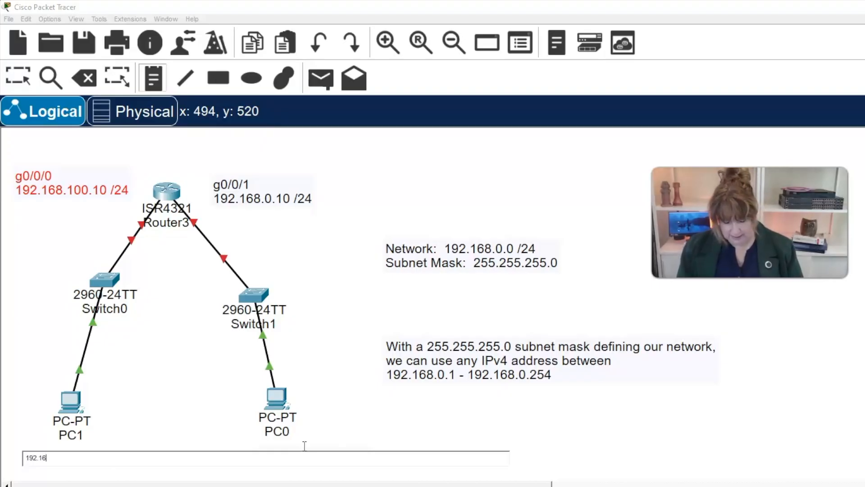
{"action": "type", "text": "8.100.254 /24"}
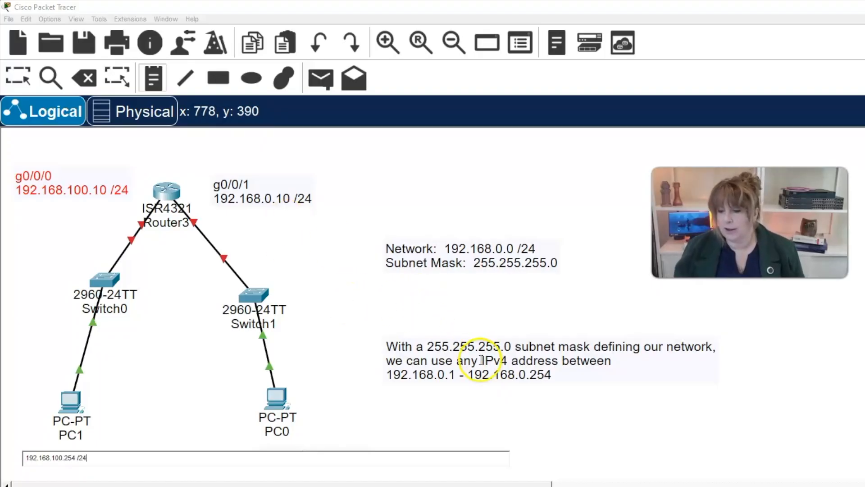
- Move the two address notes so each sits directly beneath its PC
{"action": "left_click", "coordinate": [18, 77]}
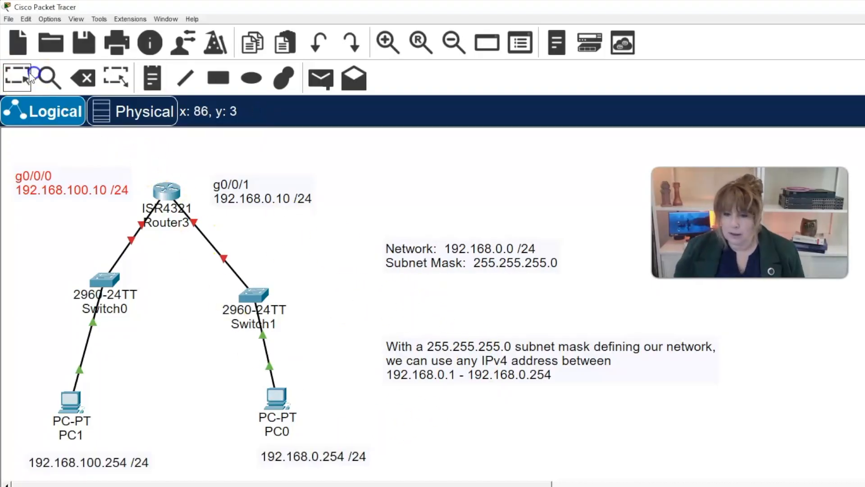
{"action": "left_click_drag", "start_coordinate": [97, 467], "coordinate": [86, 455]}
{"action": "left_click_drag", "start_coordinate": [308, 460], "coordinate": [276, 456]}
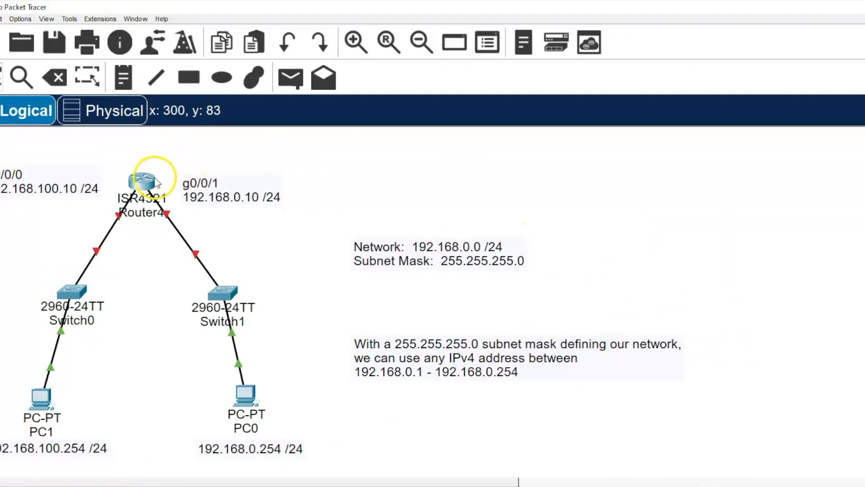
- Open Router4's command line interface, answer no to the initial configuration dialog, and start the router prompt
{"action": "left_click", "coordinate": [150, 184]}
{"action": "left_click", "coordinate": [435, 135]}
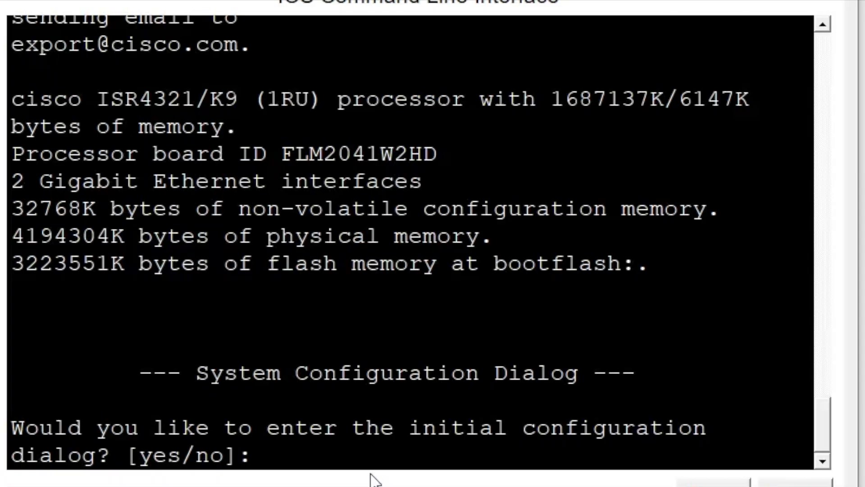
{"action": "type", "text": "no"}
{"action": "key", "text": "Return"}
- Enter privileged mode with "en" and global configuration mode with "conf t" on the router
{"action": "key", "text": "Return"}
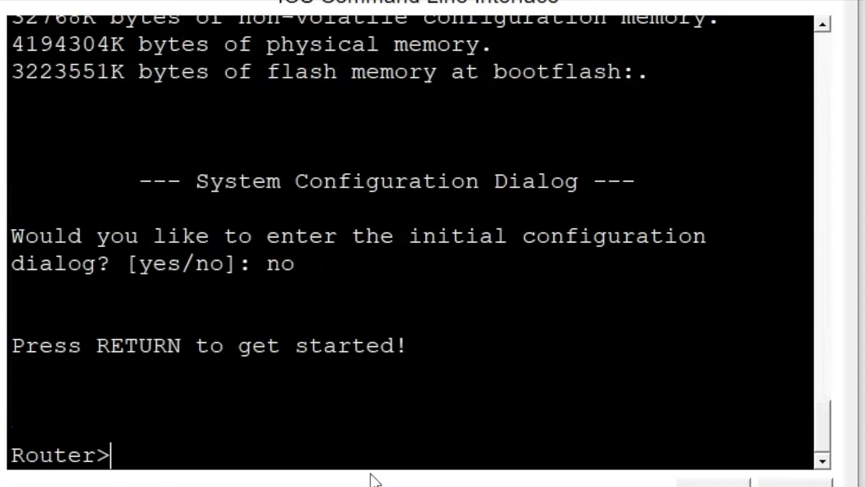
{"action": "type", "text": "en"}
{"action": "key", "text": "Return"}
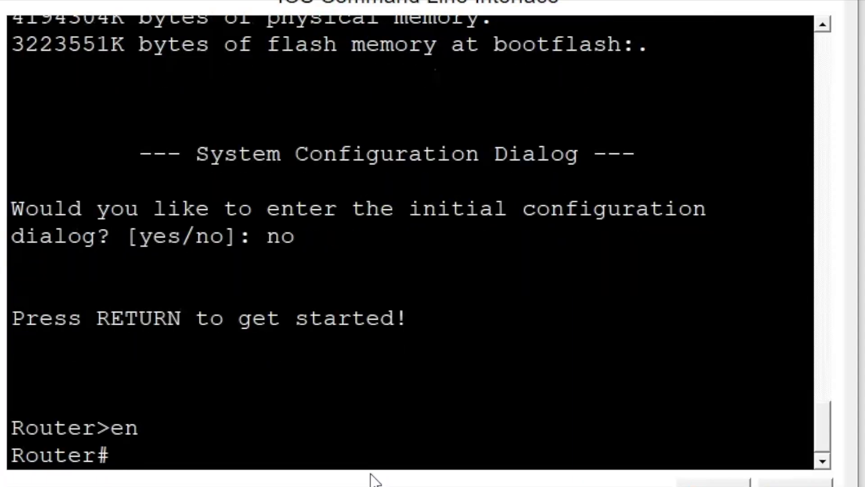
{"action": "type", "text": "conf t"}
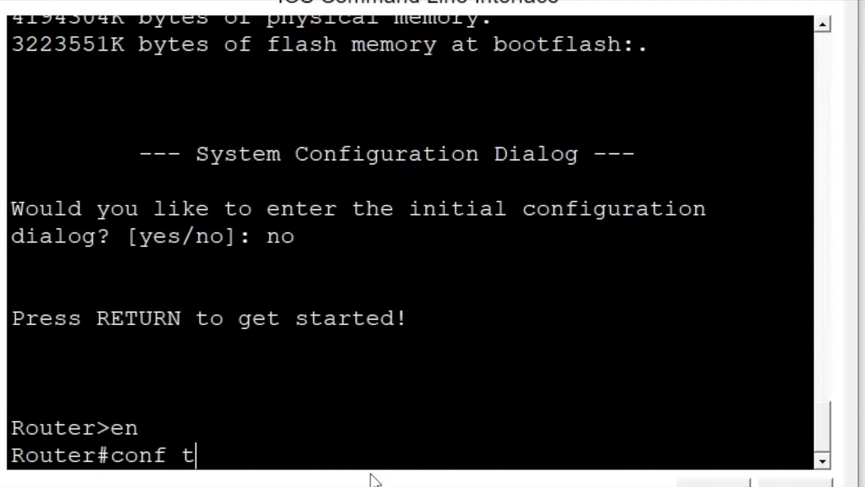
{"action": "key", "text": "Return"}
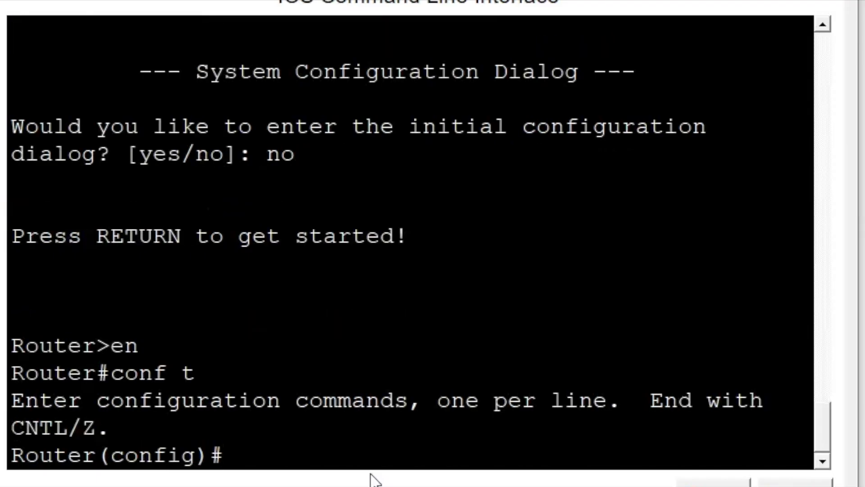
- Enter interface configuration mode for the router's g0/0/1 port with "interface g0/0/1"
{"action": "type", "text": "inte"}
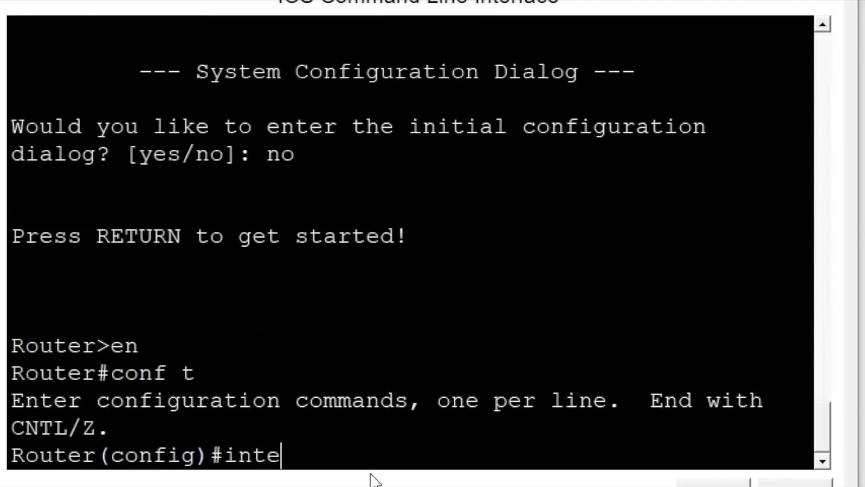
{"action": "type", "text": "rface"}
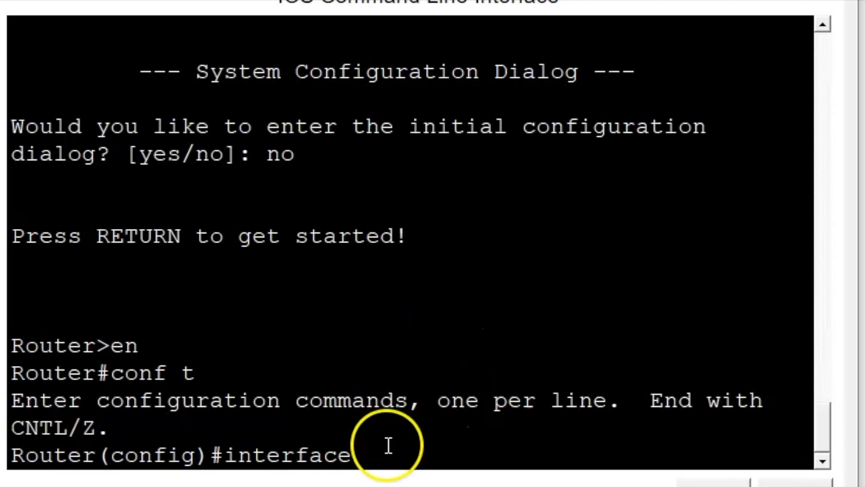
{"action": "type", "text": "0"}
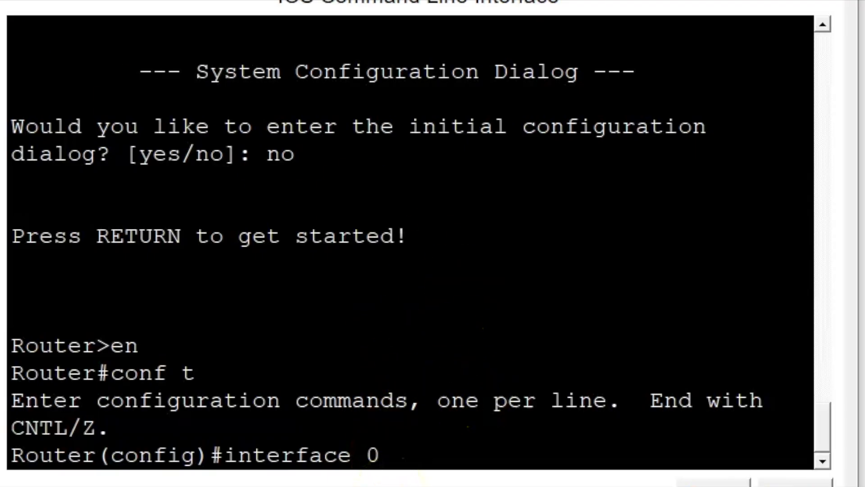
{"action": "key", "text": "BackSpace"}
{"action": "type", "text": "g"}
{"action": "type", "text": "0/0/"}
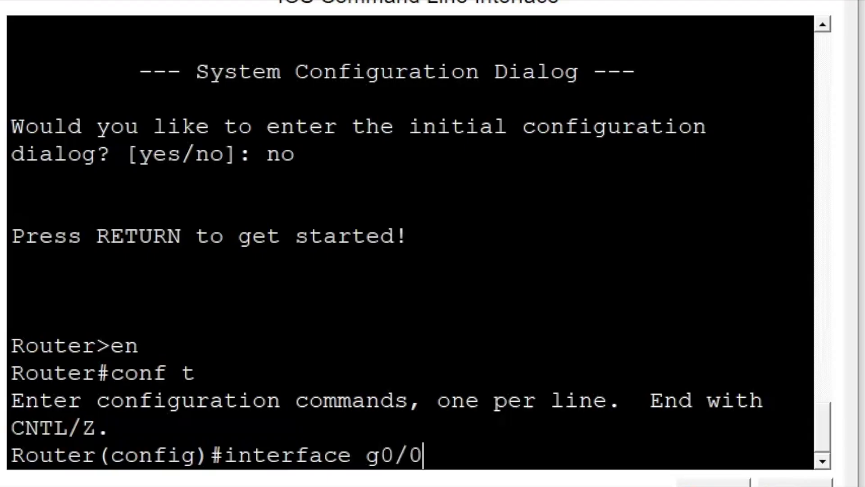
{"action": "type", "text": "1"}
{"action": "key", "text": "Return"}
- Assign g0/0/1 the address 192.168.0.10 with mask 255.255.255.0 using "ip add"
{"action": "type", "text": "ip add"}
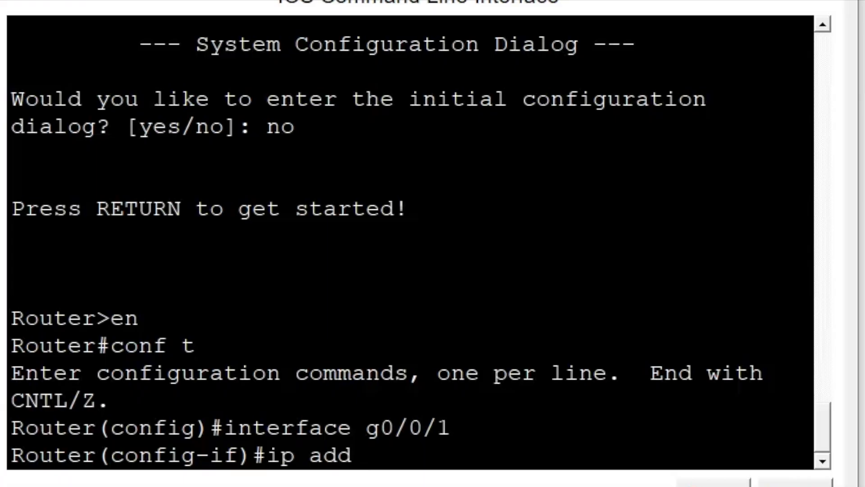
{"action": "type", "text": "192.1"}
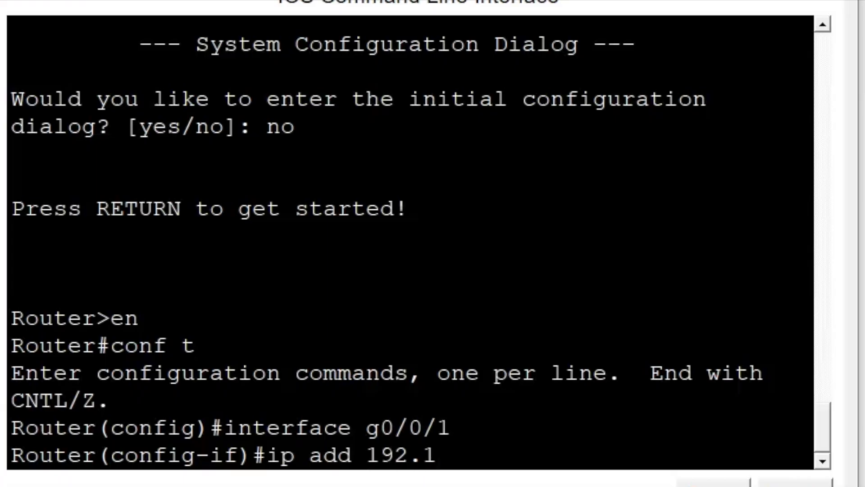
{"action": "type", "text": "68.0.10"}
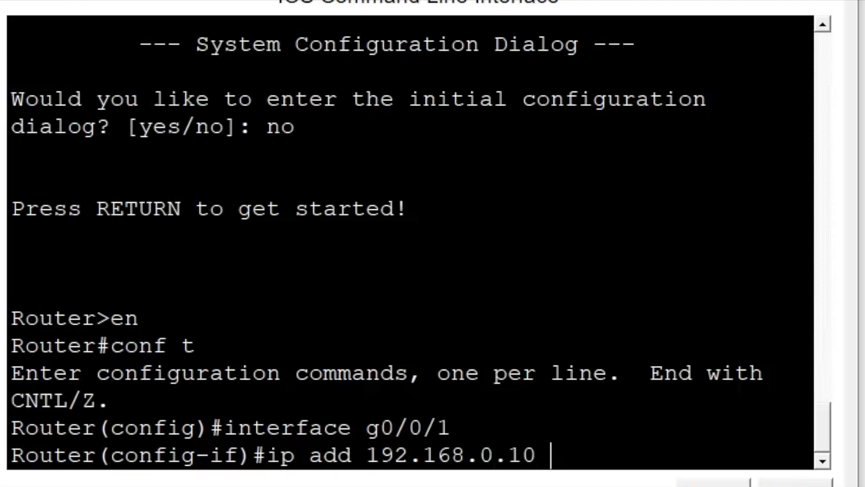
{"action": "type", "text": " 255."}
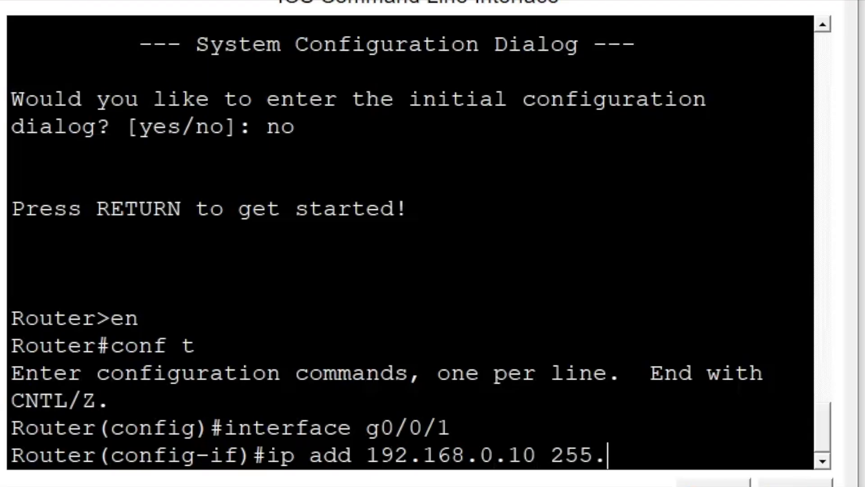
{"action": "type", "text": "255.255.0"}
{"action": "key", "text": "Return"}
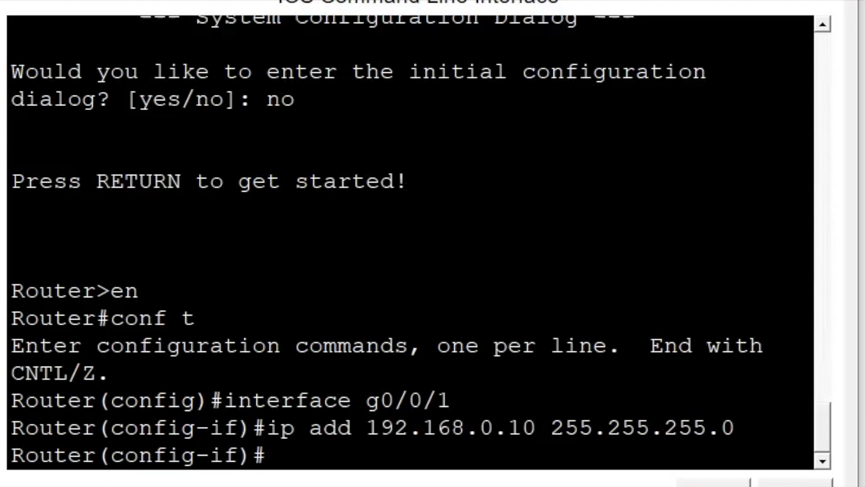
- Enable interface g0/0/1 with "no shut" and return to a clean configuration prompt
{"action": "type", "text": "no shut"}
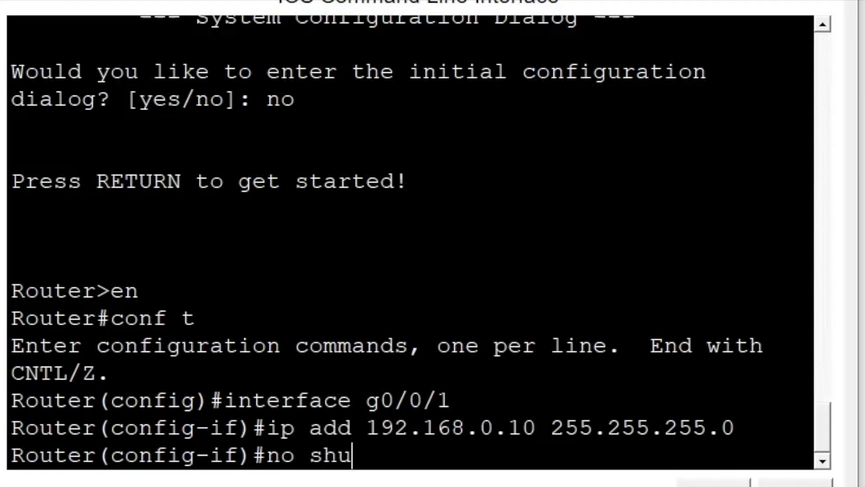
{"action": "key", "text": "Return"}
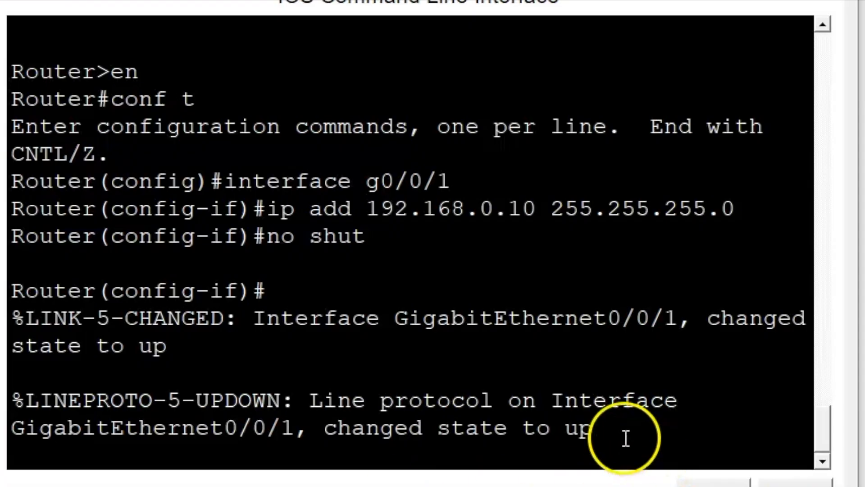
{"action": "key", "text": "Return"}
{"action": "key", "text": "Return"}
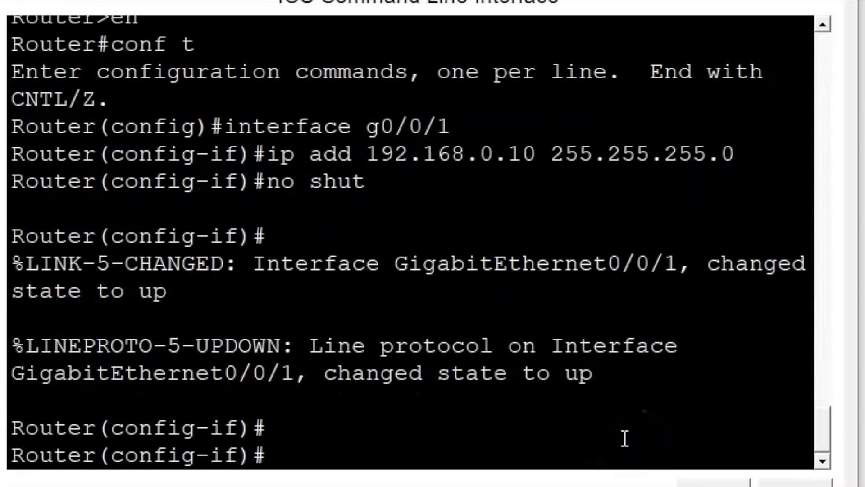
- Switch to configuring the router's other interface with "int g0/0/0"
{"action": "type", "text": "int g"}
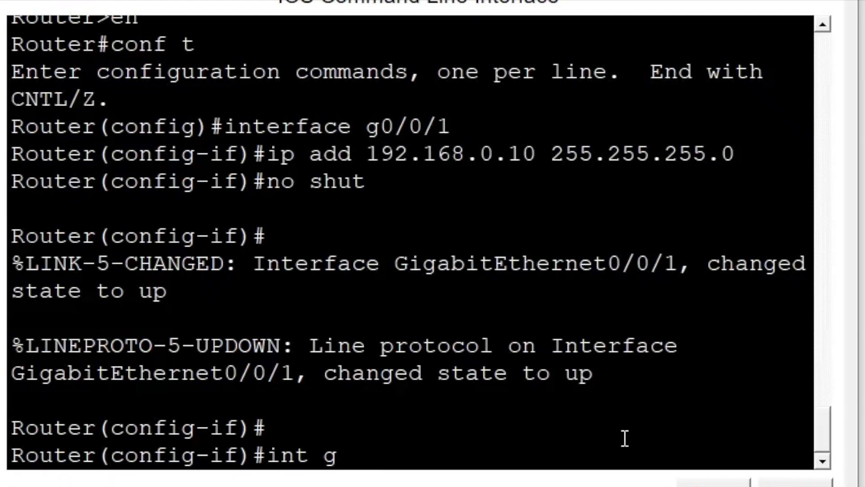
{"action": "type", "text": "0/0/0"}
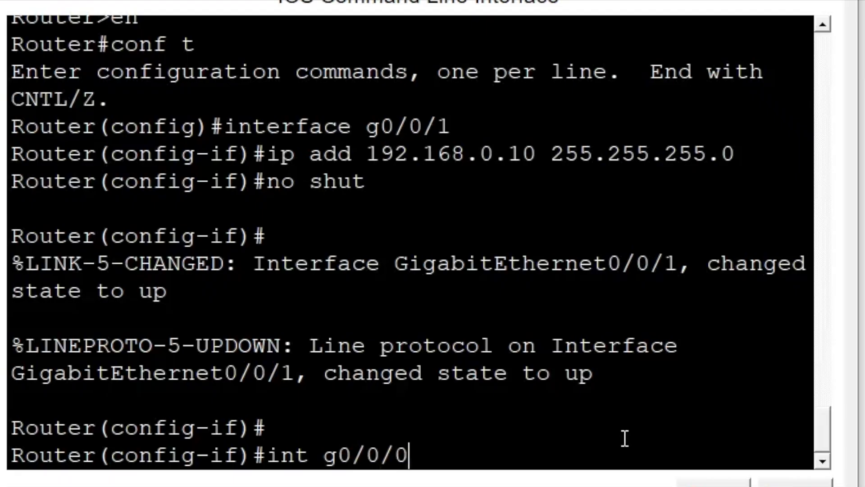
{"action": "key", "text": "Return"}
- Assign g0/0/0 the address 192.168.100.10 with mask 255.255.255.0 using "ip add"
{"action": "type", "text": "ip "}
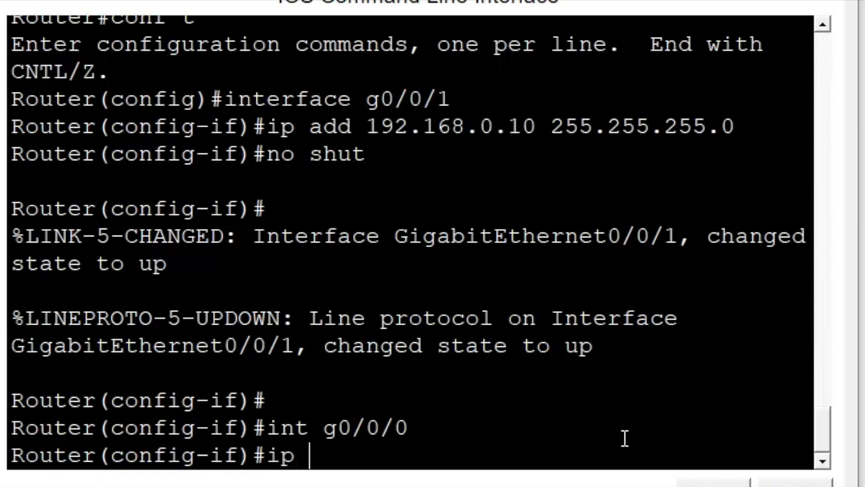
{"action": "type", "text": "add 192.168.100."}
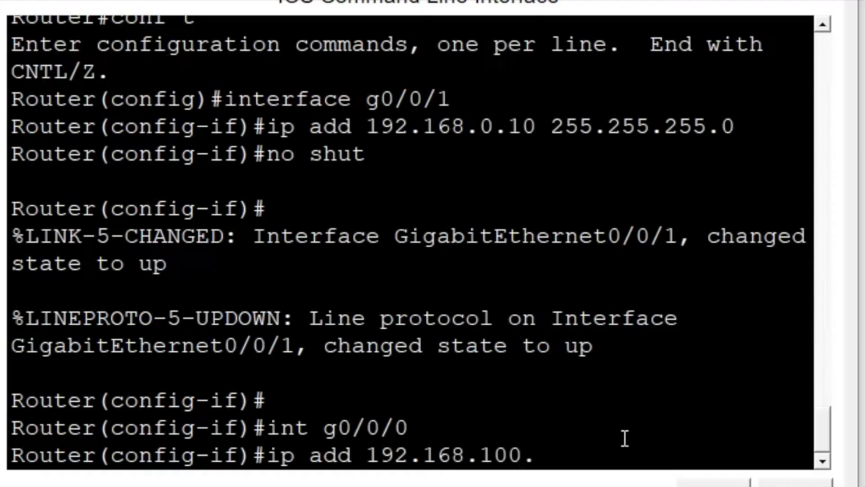
{"action": "type", "text": "10 255.255.255."}
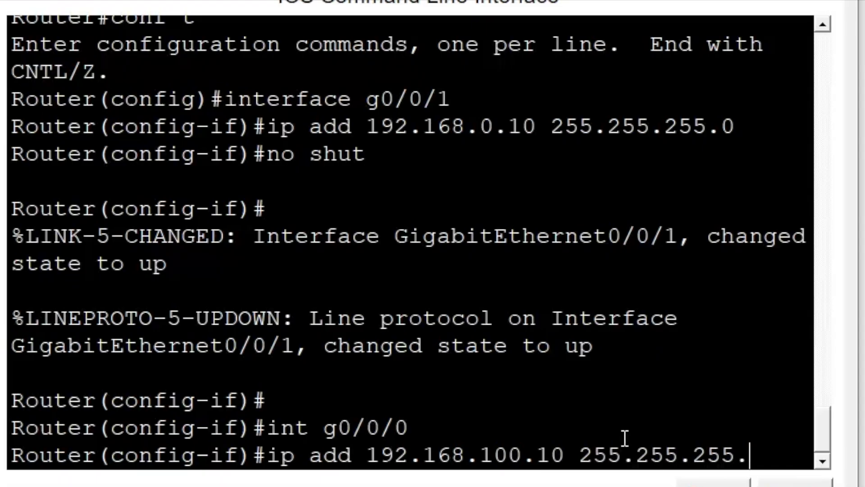
{"action": "type", "text": "0"}
{"action": "key", "text": "Return"}
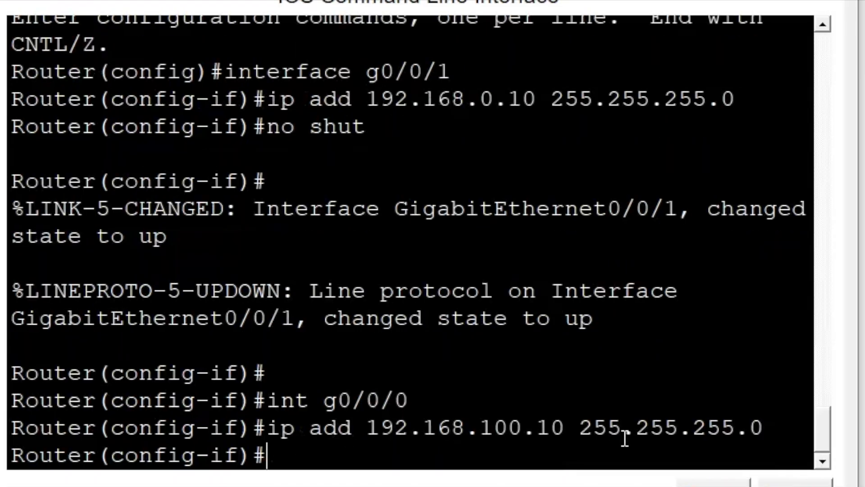
- Enable interface g0/0/0 with "no shut" and return to a clean configuration prompt
{"action": "type", "text": "no shut"}
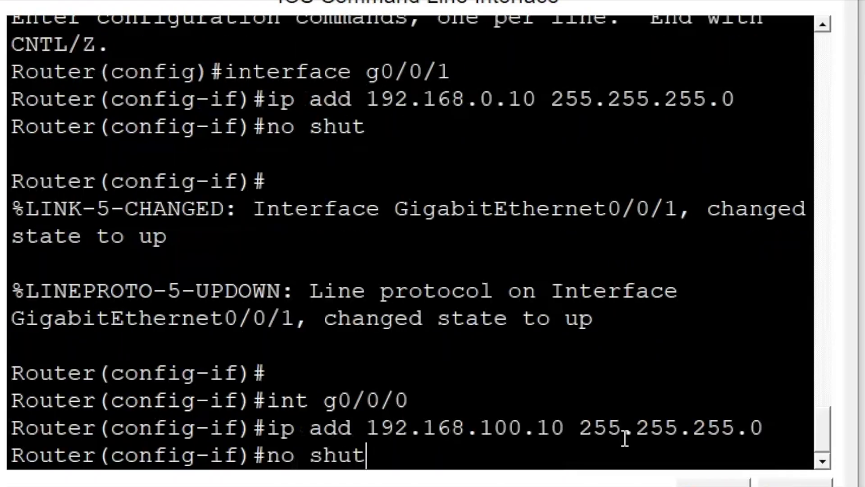
{"action": "key", "text": "Return"}
{"action": "key", "text": "Return"}
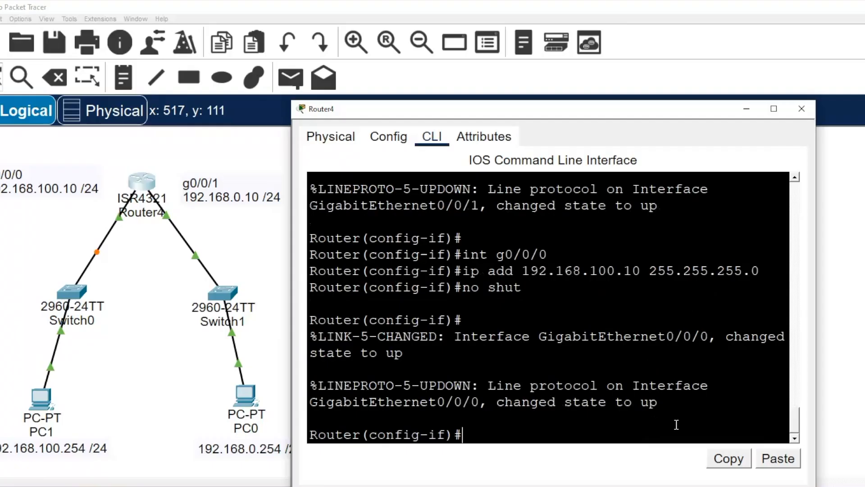
- Close and reopen Router4's command line, and leave configuration mode with "end"
{"action": "left_click", "coordinate": [802, 110]}
{"action": "left_click", "coordinate": [141, 186]}
{"action": "left_click", "coordinate": [502, 433]}
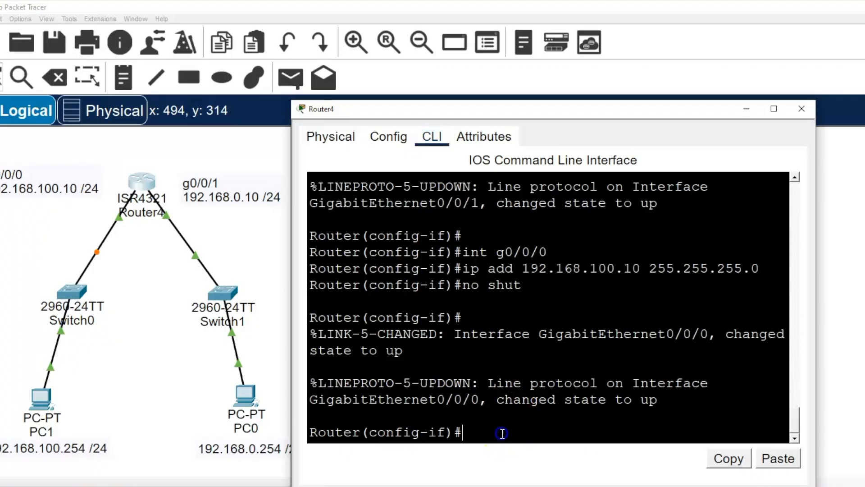
{"action": "type", "text": "end"}
{"action": "key", "text": "Return"}
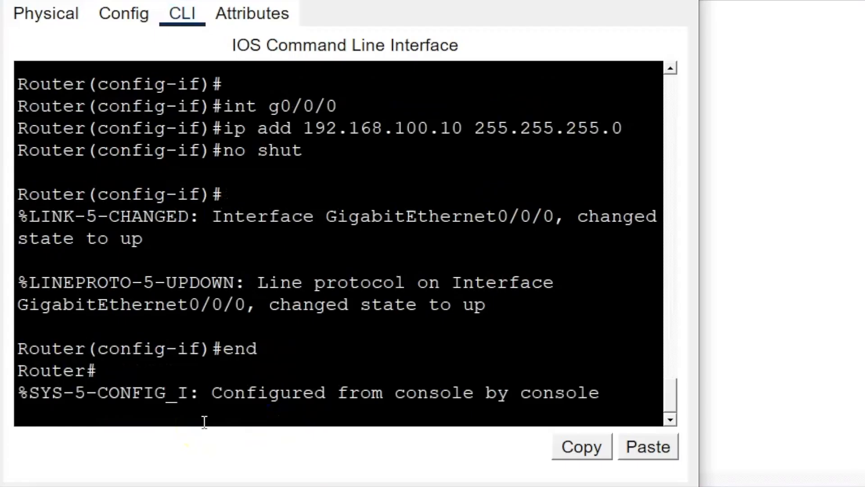
{"action": "key", "text": "Return"}
- Display the router's routing table with "show ip route"
{"action": "type", "text": "sho"}
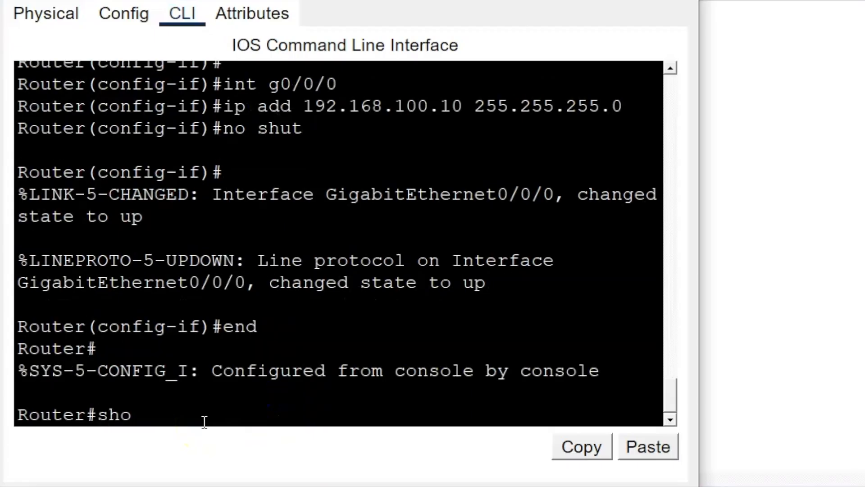
{"action": "type", "text": "w ip route"}
{"action": "key", "text": "Return"}
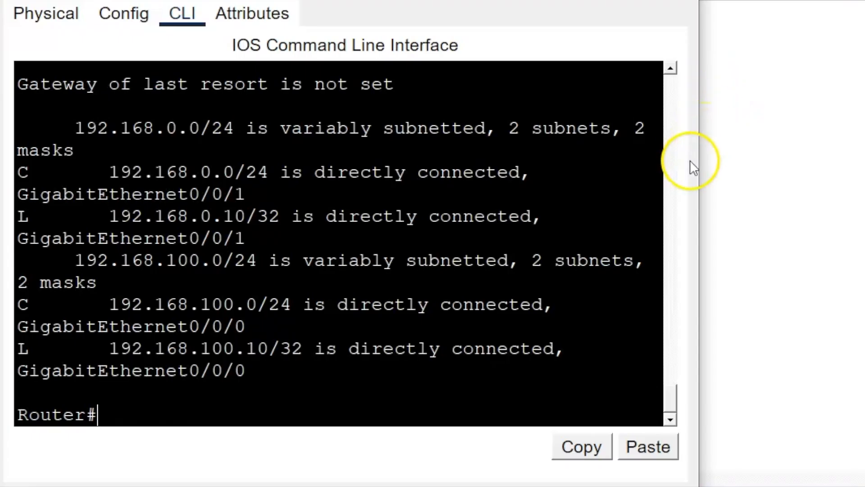
- Widen the router window, examine the connected and local routes and their interfaces for both subnets, and close the window
{"action": "left_click_drag", "start_coordinate": [703, 164], "coordinate": [864, 174]}
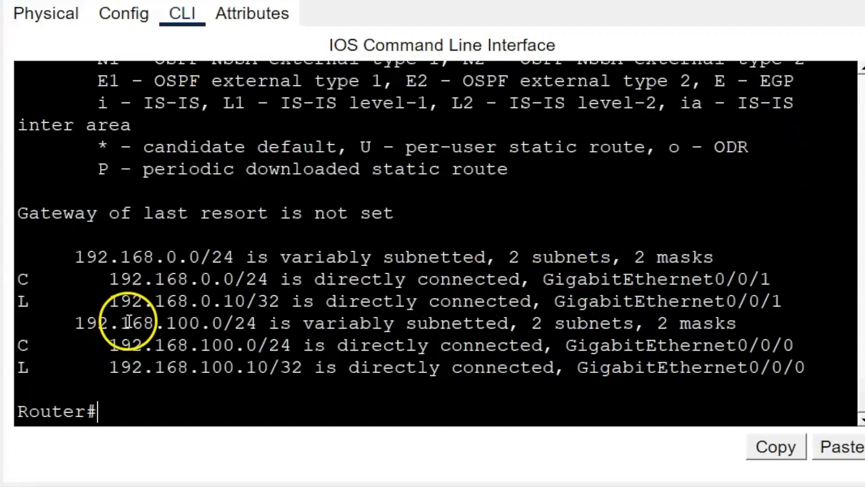
{"action": "left_click_drag", "start_coordinate": [18, 280], "coordinate": [530, 283]}
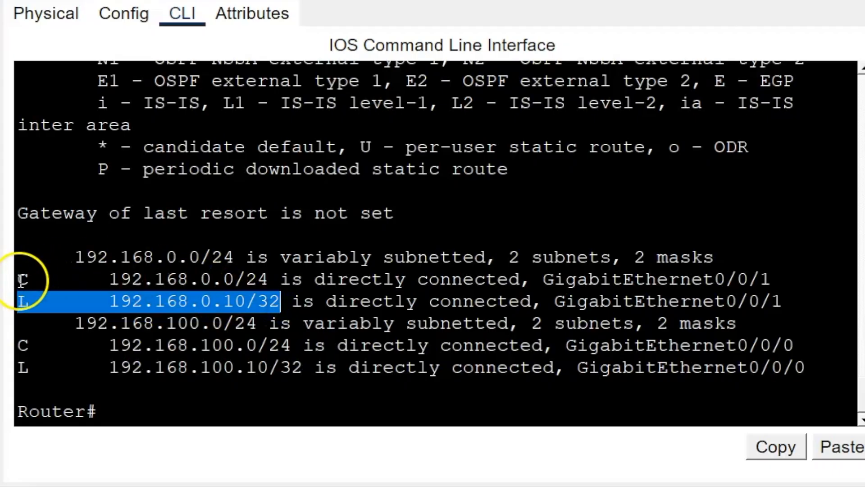
{"action": "left_click_drag", "start_coordinate": [22, 279], "coordinate": [748, 282]}
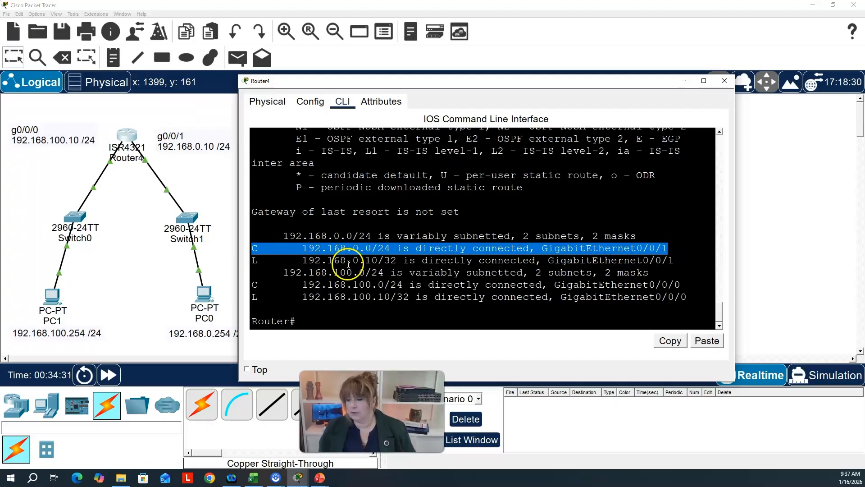
{"action": "left_click_drag", "start_coordinate": [365, 261], "coordinate": [379, 260]}
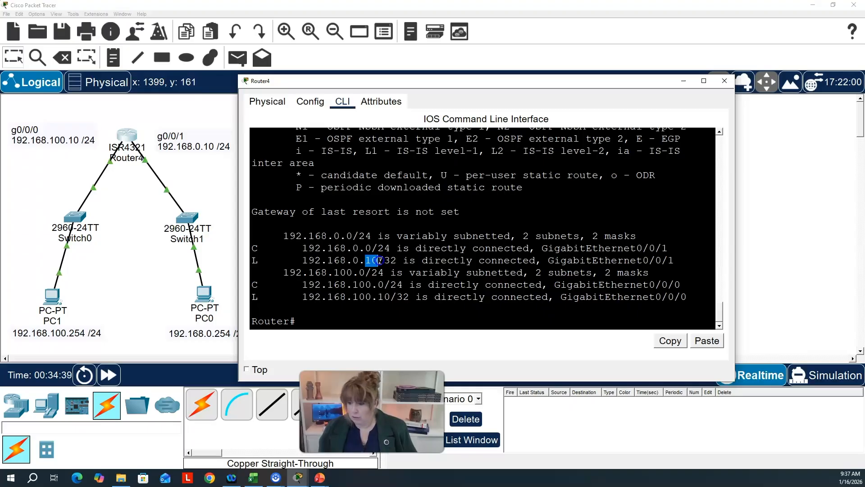
{"action": "left_click_drag", "start_coordinate": [296, 248], "coordinate": [391, 247]}
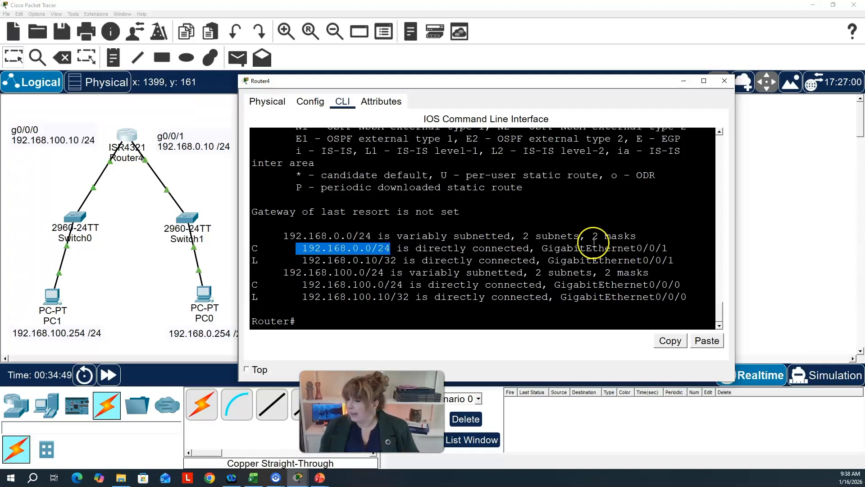
{"action": "left_click_drag", "start_coordinate": [542, 247], "coordinate": [676, 254]}
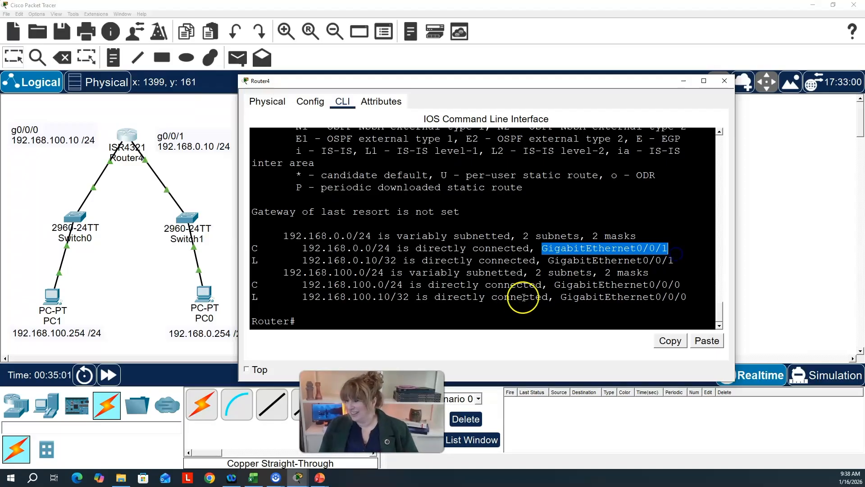
{"action": "left_click_drag", "start_coordinate": [282, 272], "coordinate": [384, 273]}
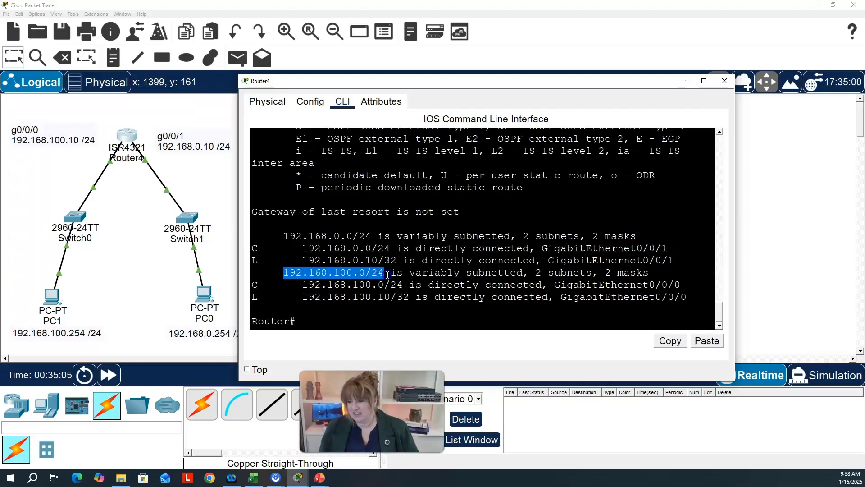
{"action": "left_click_drag", "start_coordinate": [301, 297], "coordinate": [392, 298]}
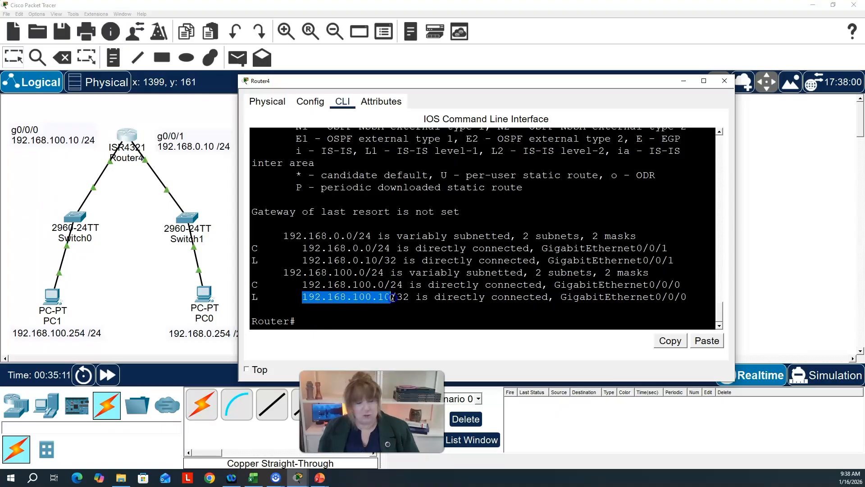
{"action": "left_click_drag", "start_coordinate": [393, 298], "coordinate": [721, 296]}
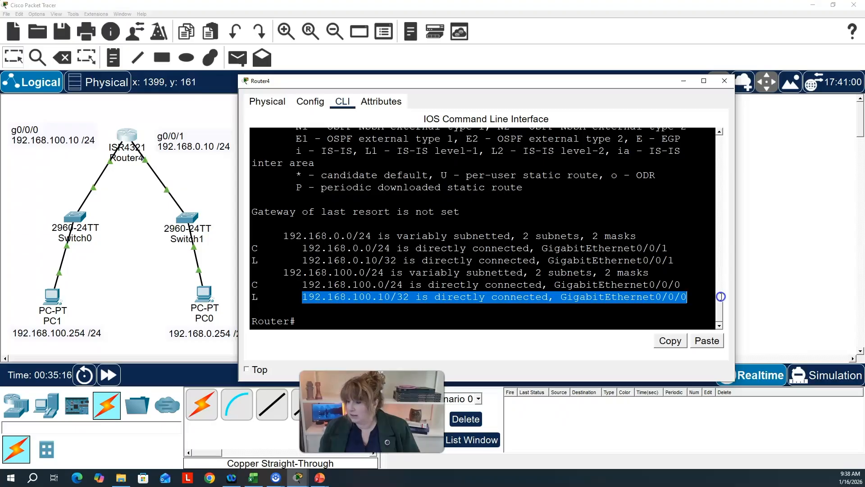
{"action": "left_click_drag", "start_coordinate": [304, 287], "coordinate": [406, 285]}
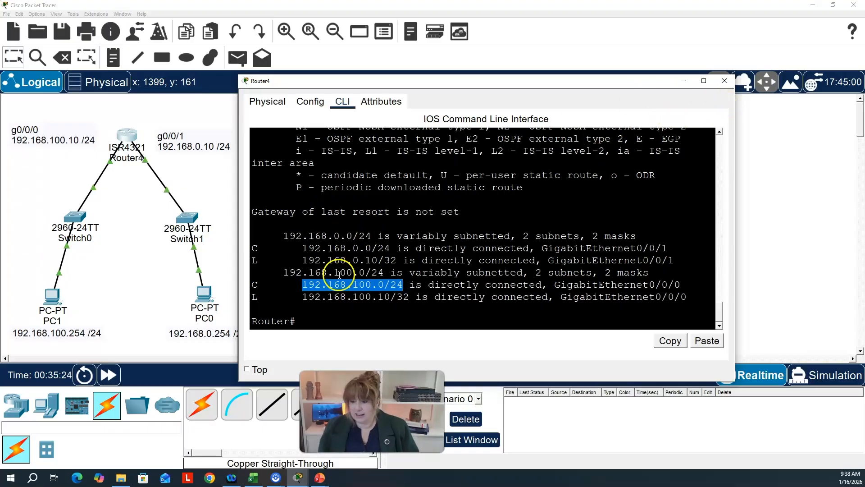
{"action": "left_click", "coordinate": [727, 81]}
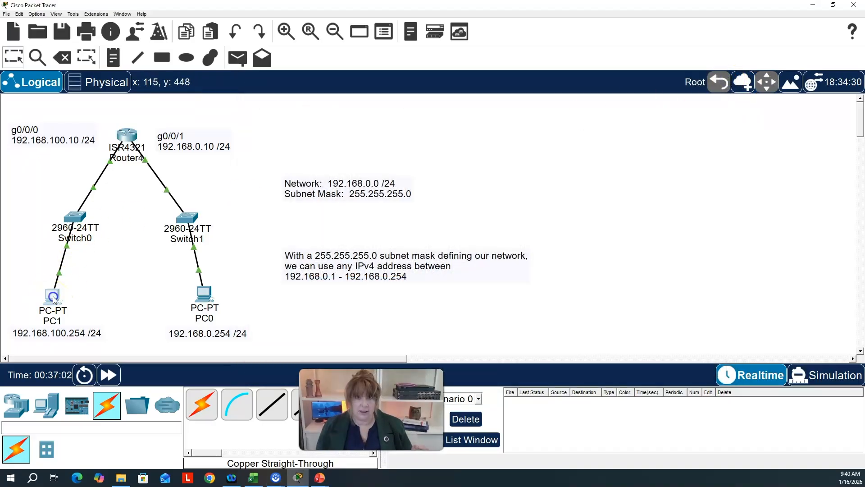
- Open PC1's IP configuration and assign static IPv4 address 192.168.100.254 with subnet mask 255.255.255.0
{"action": "left_click", "coordinate": [54, 300]}
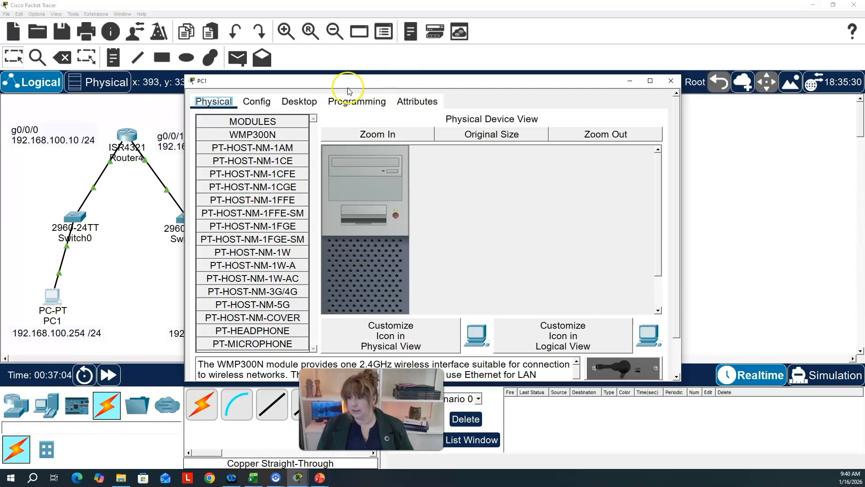
{"action": "left_click", "coordinate": [309, 108]}
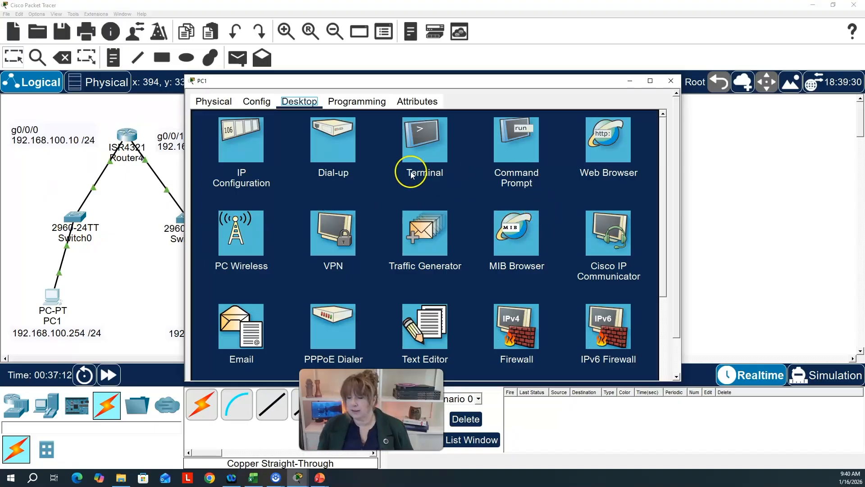
{"action": "left_click", "coordinate": [234, 144]}
{"action": "left_click", "coordinate": [382, 137]}
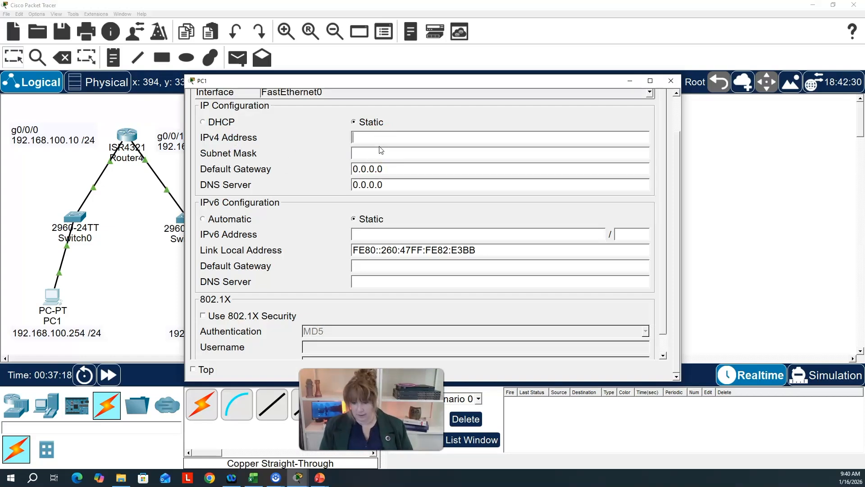
{"action": "type", "text": "19"}
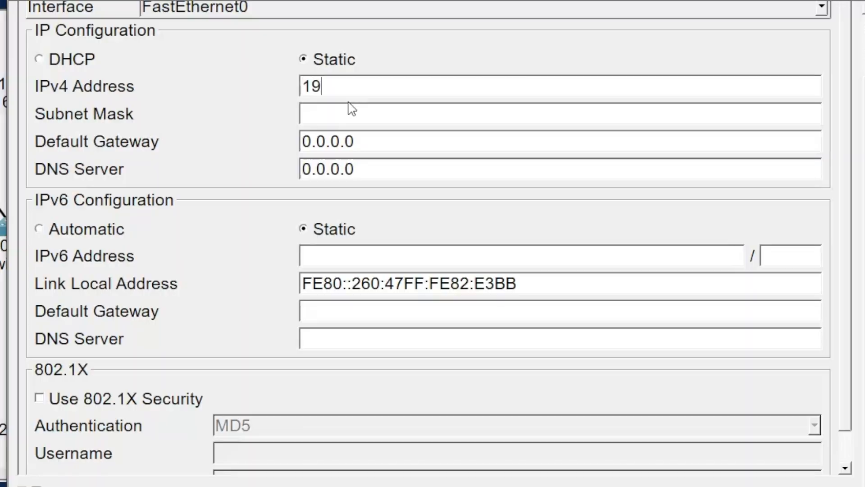
{"action": "type", "text": "2.168.100.254"}
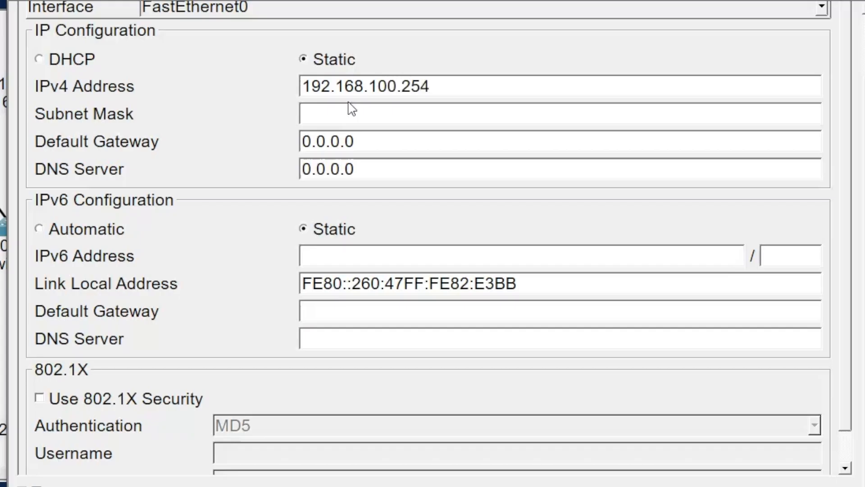
{"action": "key", "text": "Tab"}
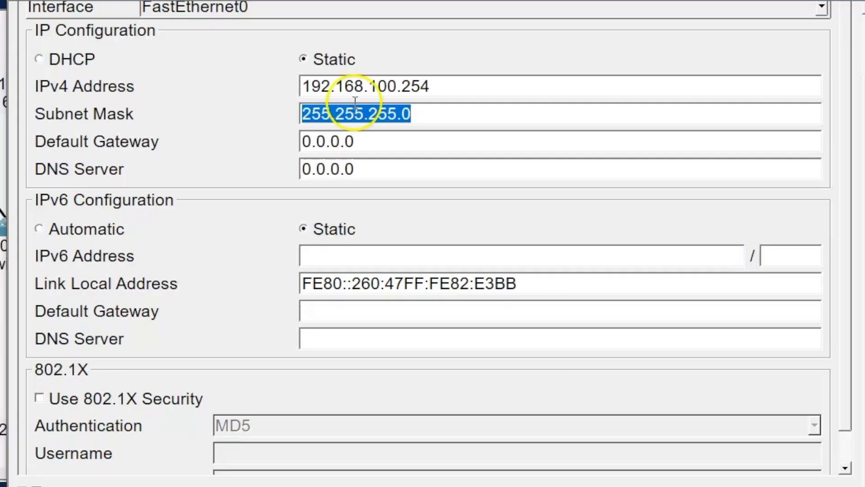
- Set PC1's IPv4 default gateway to 192.168.100.10, the router's g0/0/0 address
{"action": "left_click", "coordinate": [365, 148]}
{"action": "left_click_drag", "start_coordinate": [366, 148], "coordinate": [293, 144]}
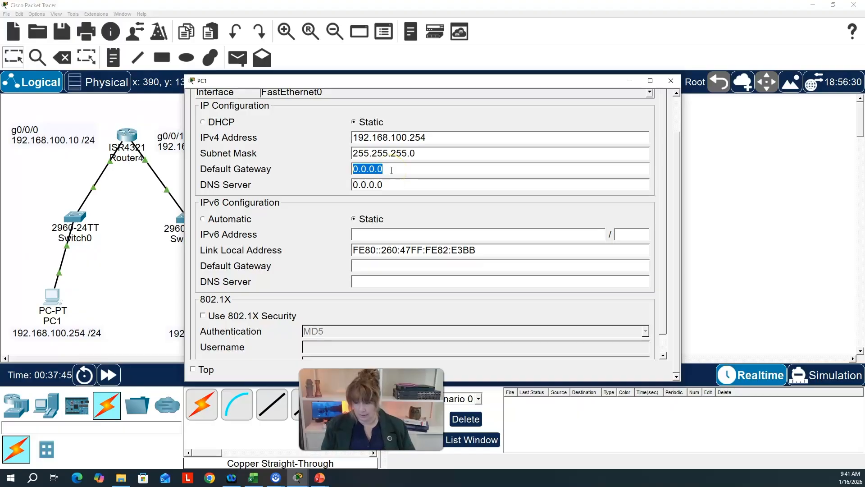
{"action": "type", "text": "192"}
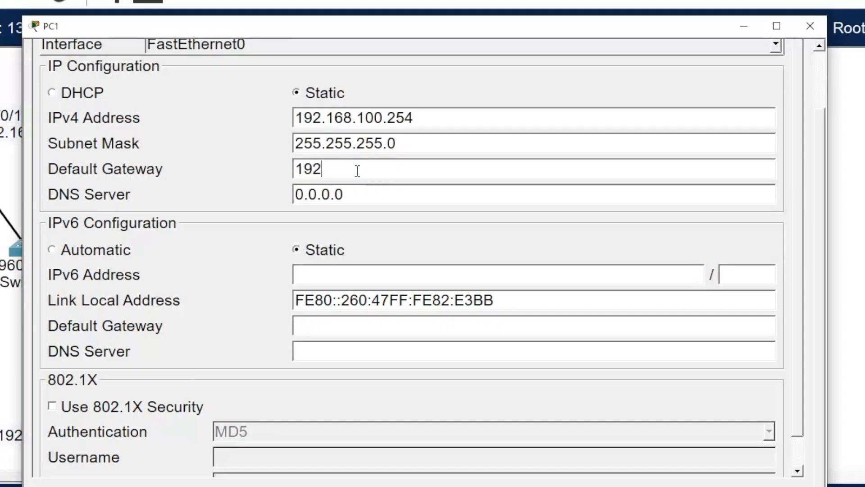
{"action": "type", "text": ".168.100."}
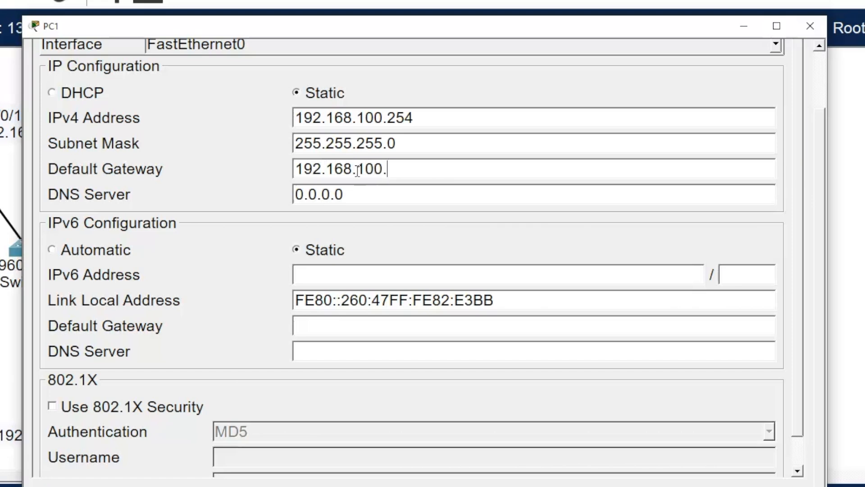
{"action": "type", "text": "10"}
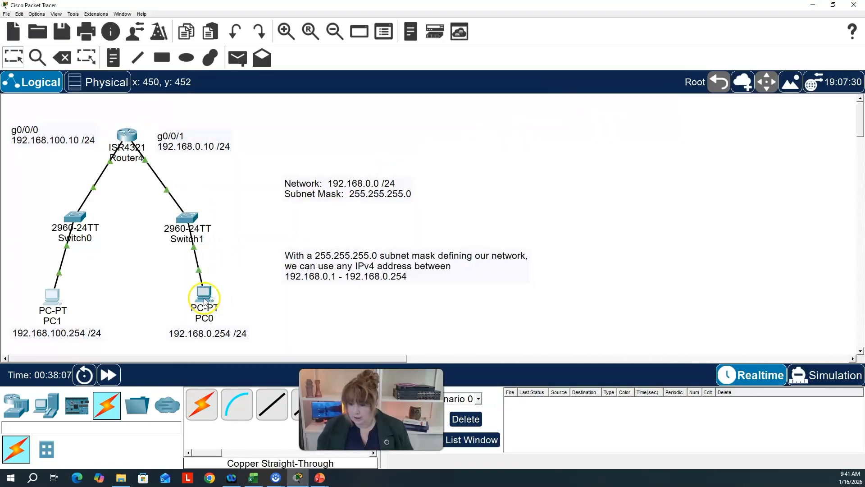
- Open PC0's IP configuration and assign static IPv4 address 192.168.0.254 with subnet mask 255.255.255.0
{"action": "left_click", "coordinate": [204, 300]}
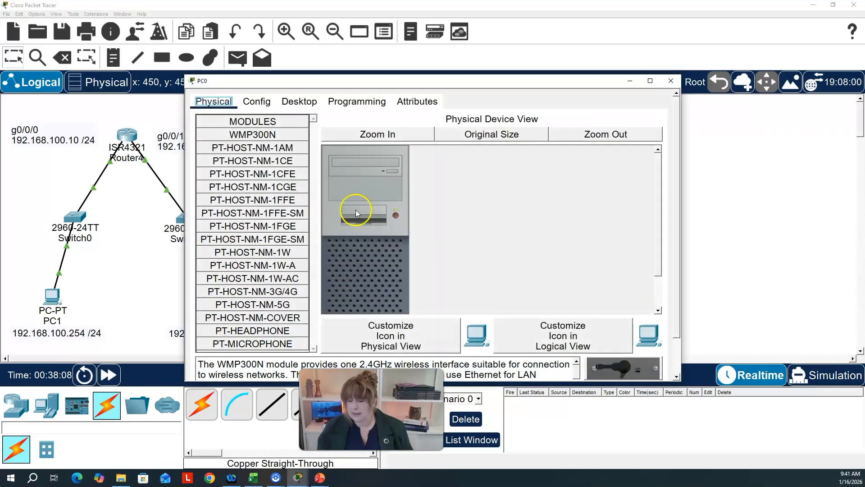
{"action": "left_click", "coordinate": [300, 100]}
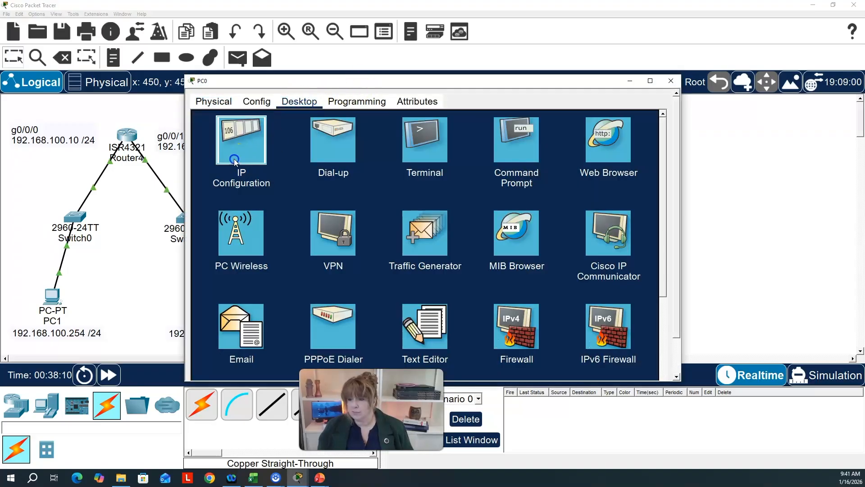
{"action": "left_click", "coordinate": [241, 139]}
{"action": "left_click", "coordinate": [411, 136]}
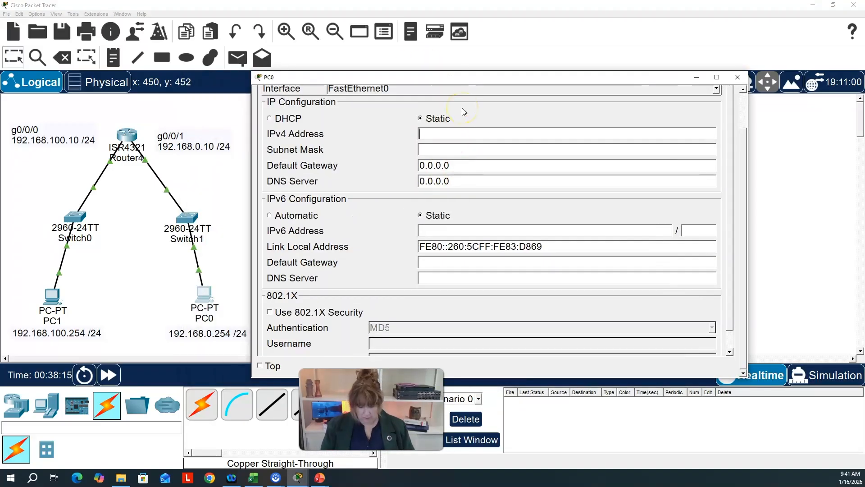
{"action": "type", "text": "192.168"}
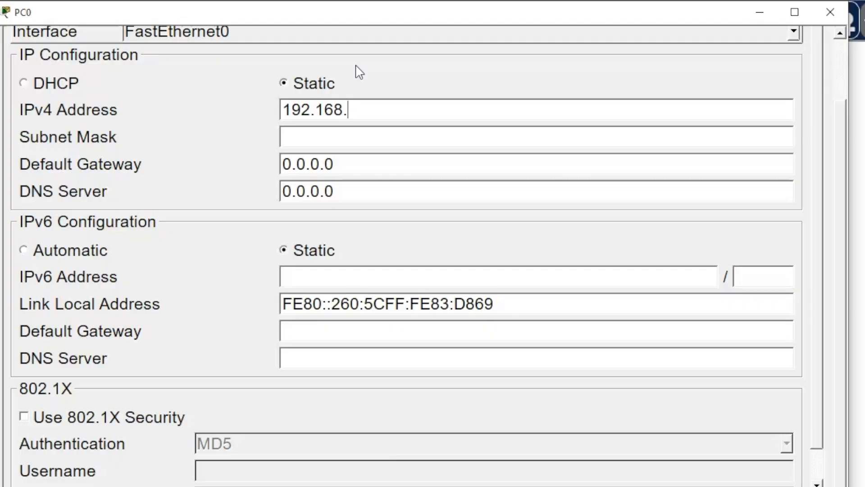
{"action": "type", "text": ".0.254"}
{"action": "key", "text": "Tab"}
{"action": "key", "text": "Tab"}
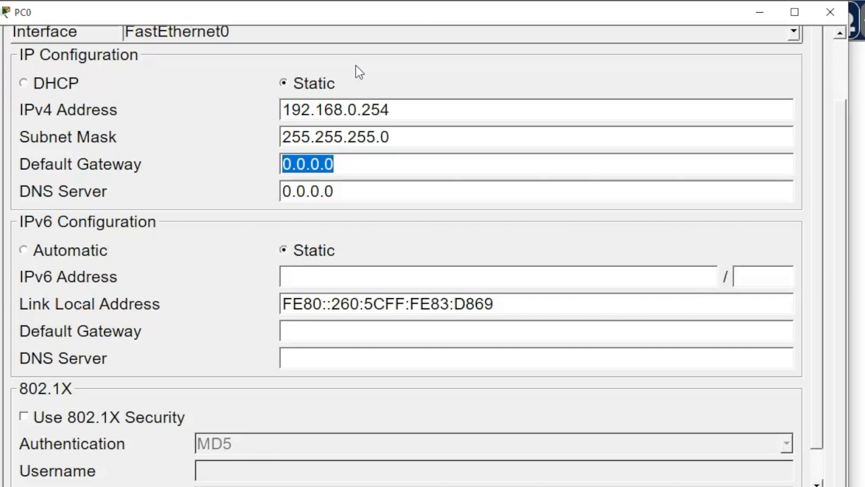
- Set PC0's IPv4 default gateway to 192.168.0.10, the router's g0/0/1 address
{"action": "type", "text": "192.168.0.10"}
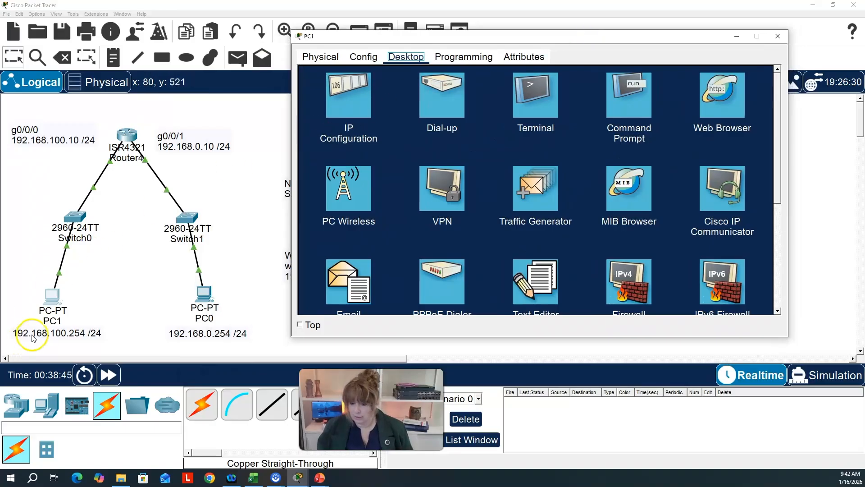
- Test connectivity between the subnets by running "ping 192.168.0.254" in PC1's command prompt, review the replies and close PC1
{"action": "left_click", "coordinate": [638, 108]}
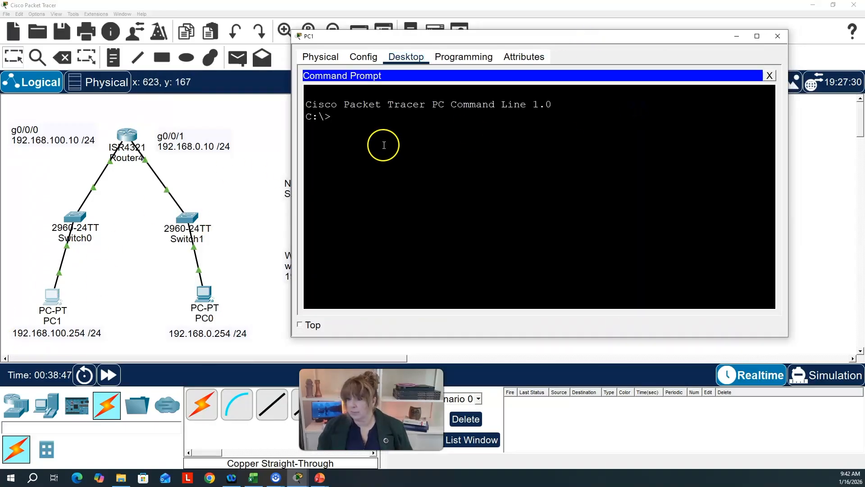
{"action": "type", "text": "ping"}
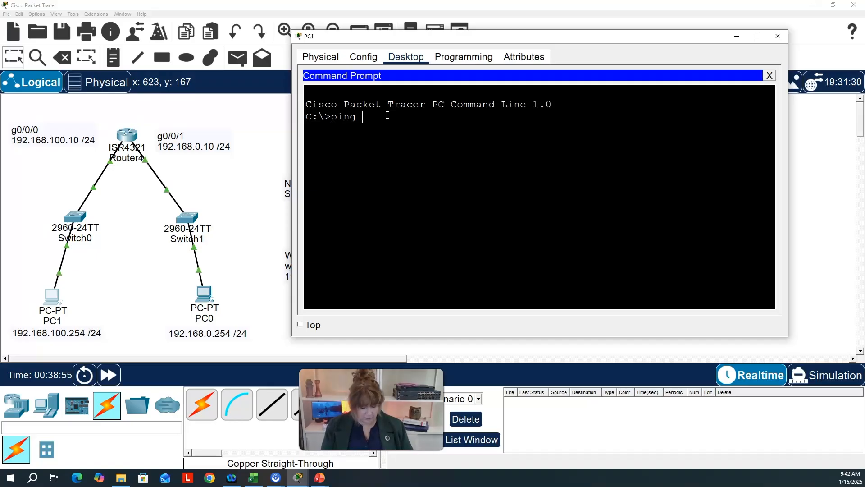
{"action": "type", "text": "192.168.0.254"}
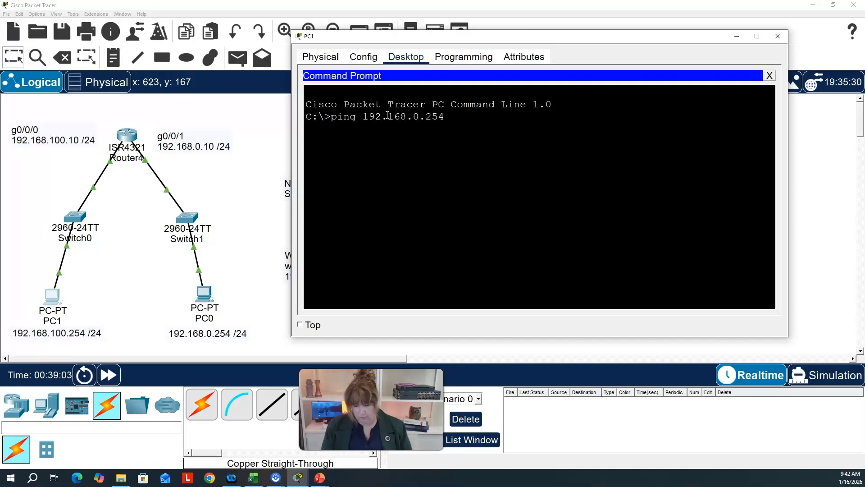
{"action": "key", "text": "Return"}
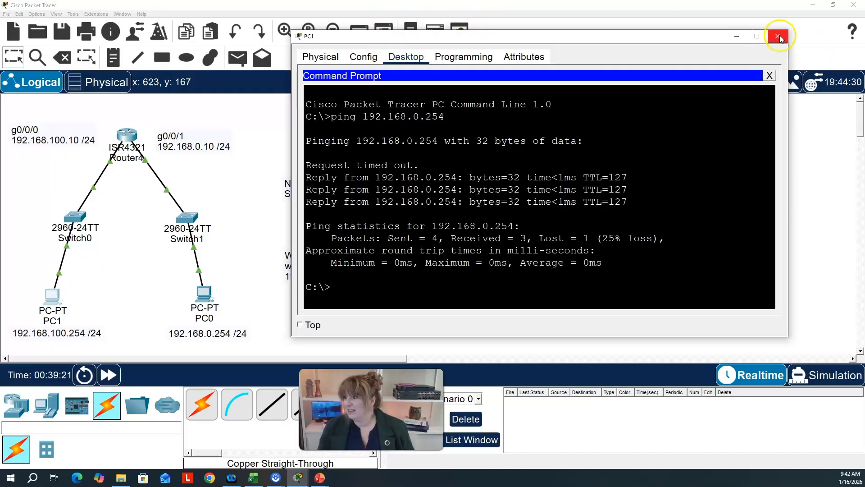
{"action": "left_click_drag", "start_coordinate": [575, 38], "coordinate": [649, 42]}
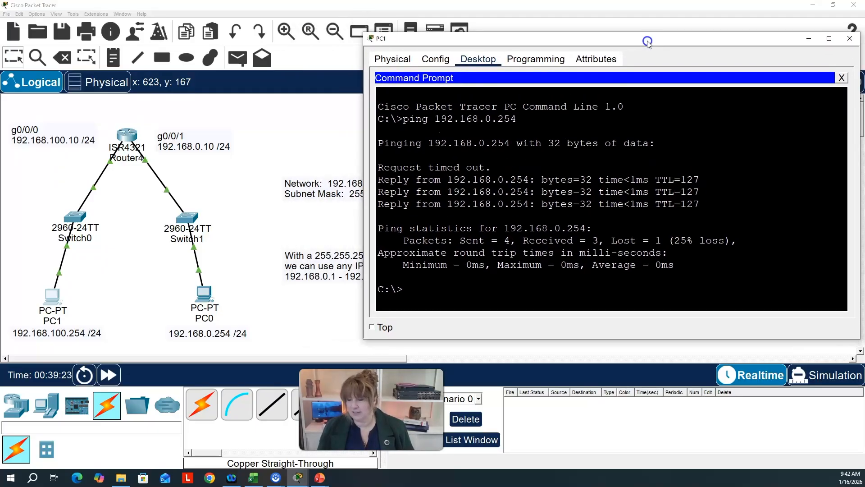
{"action": "left_click_drag", "start_coordinate": [724, 44], "coordinate": [605, 39]}
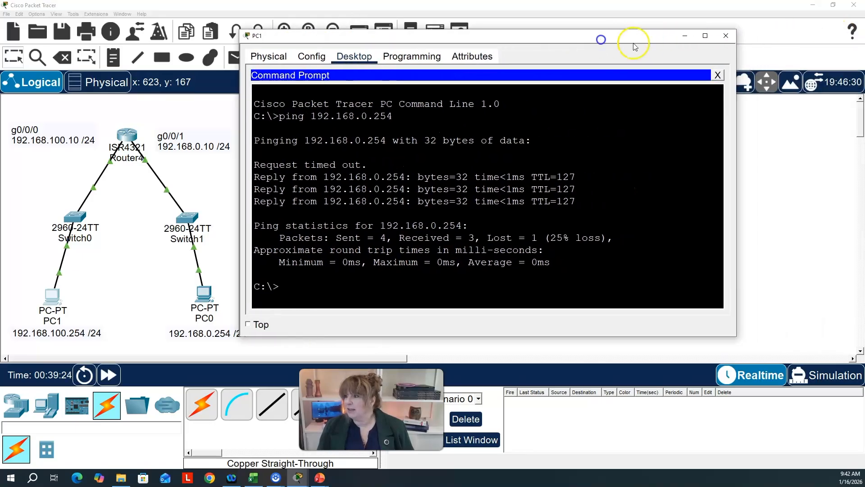
{"action": "left_click", "coordinate": [726, 35]}
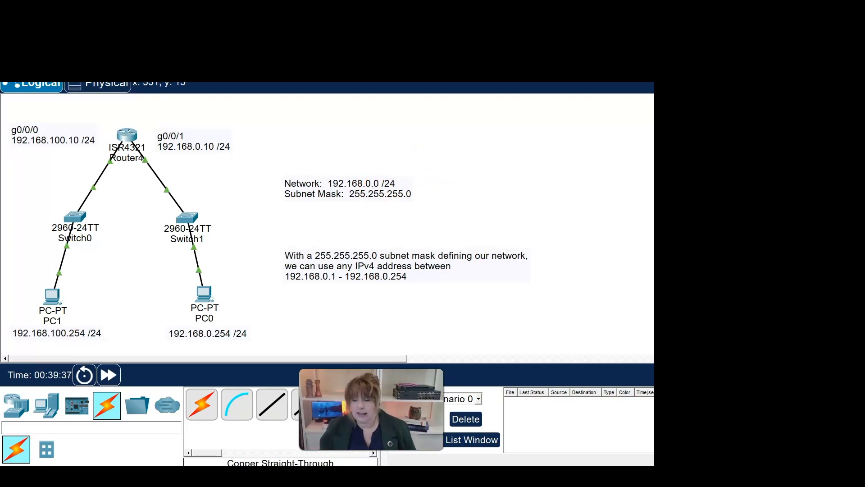
- Add the subnet notes "10.0.0.0 /24" on PC0's side of the topology and "10.0.100.0 /24" on PC1's side
{"action": "left_click", "coordinate": [314, 140]}
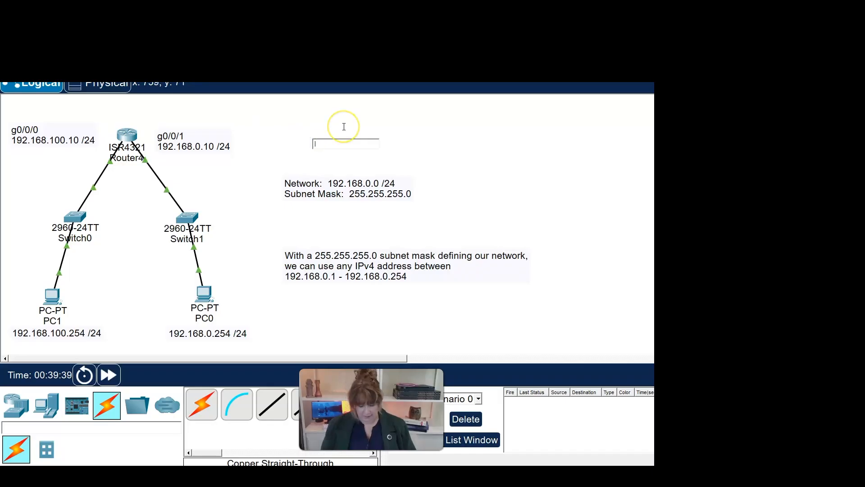
{"action": "type", "text": "10.0.0.0 /24"}
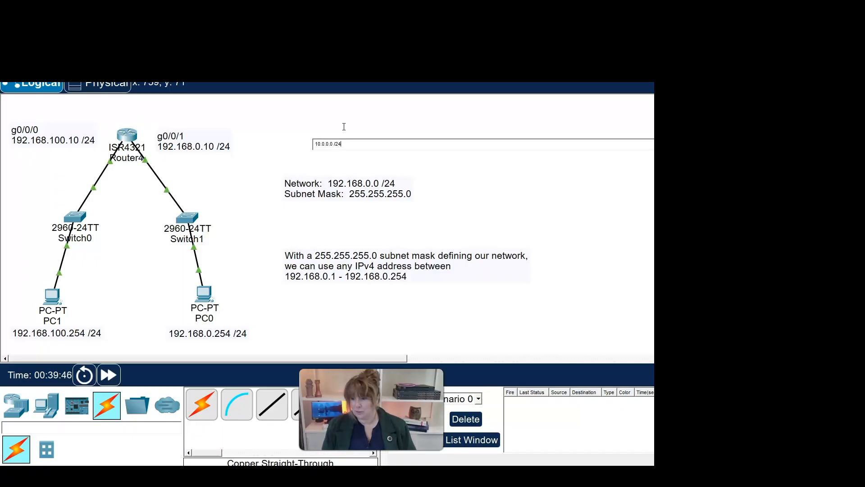
{"action": "left_click", "coordinate": [8, 170]}
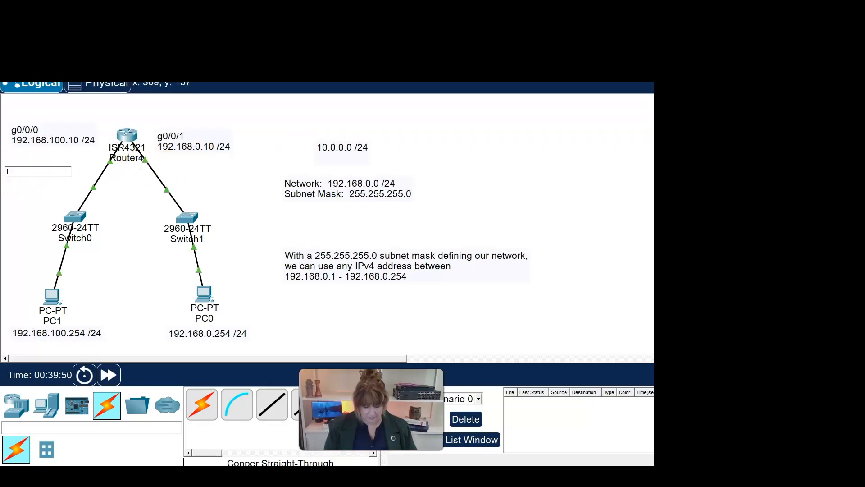
{"action": "type", "text": "10.0.100.0"}
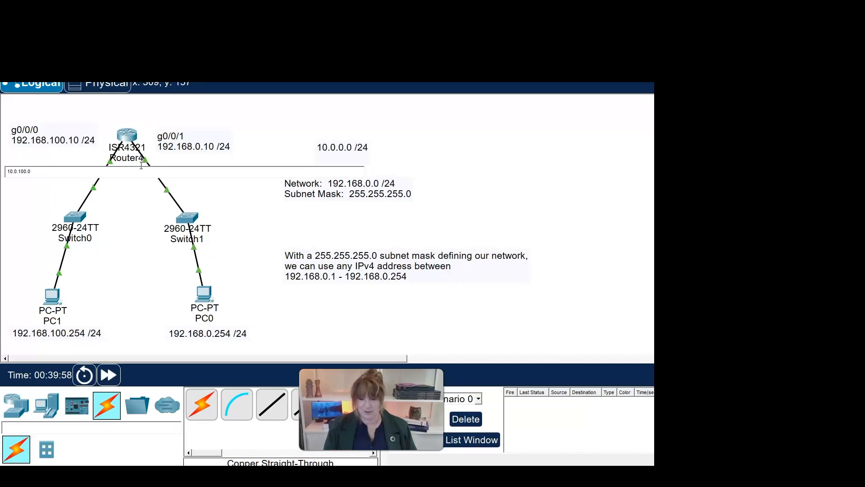
{"action": "type", "text": "/24"}
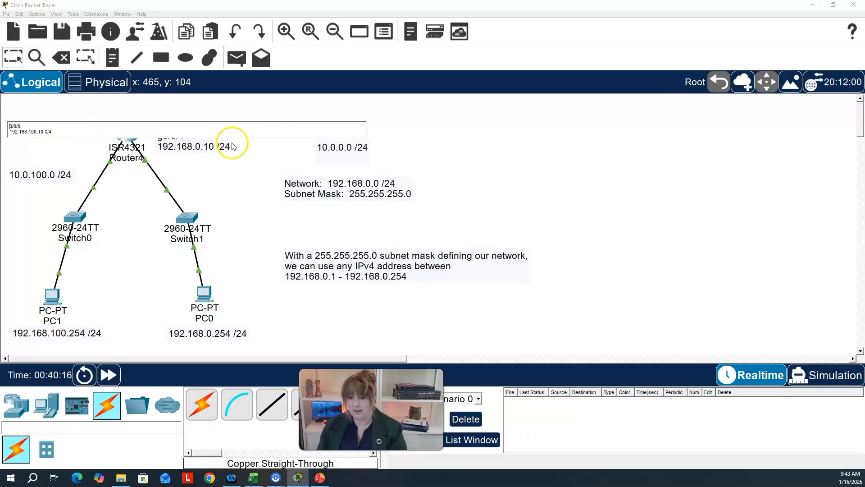
- Delete the old 192.168.x.x router interface and PC address labels, plus the network, subnet mask and address range notes
{"action": "left_click", "coordinate": [6, 122]}
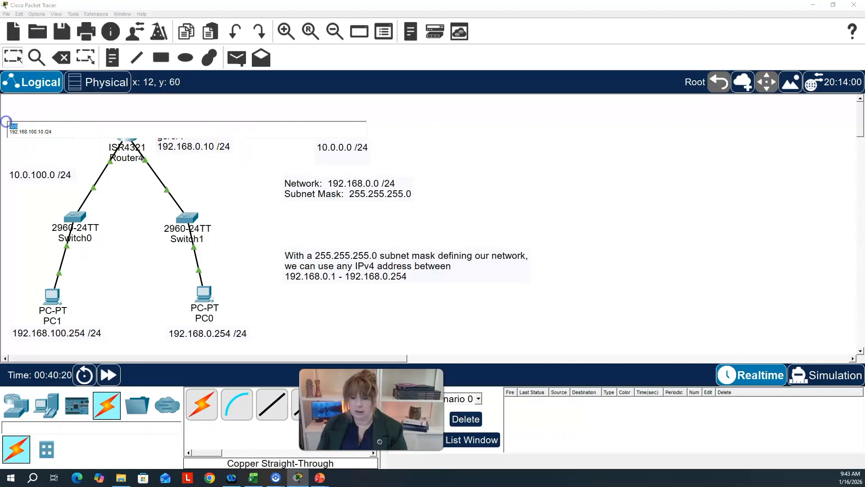
{"action": "left_click", "coordinate": [62, 58]}
{"action": "left_click", "coordinate": [446, 246]}
{"action": "left_click", "coordinate": [62, 57]}
{"action": "left_click", "coordinate": [53, 141]}
{"action": "left_click", "coordinate": [409, 242]}
{"action": "left_click", "coordinate": [193, 147]}
{"action": "left_click", "coordinate": [409, 243]}
{"action": "left_click", "coordinate": [334, 189]}
{"action": "left_click", "coordinate": [409, 243]}
{"action": "left_click", "coordinate": [347, 266]}
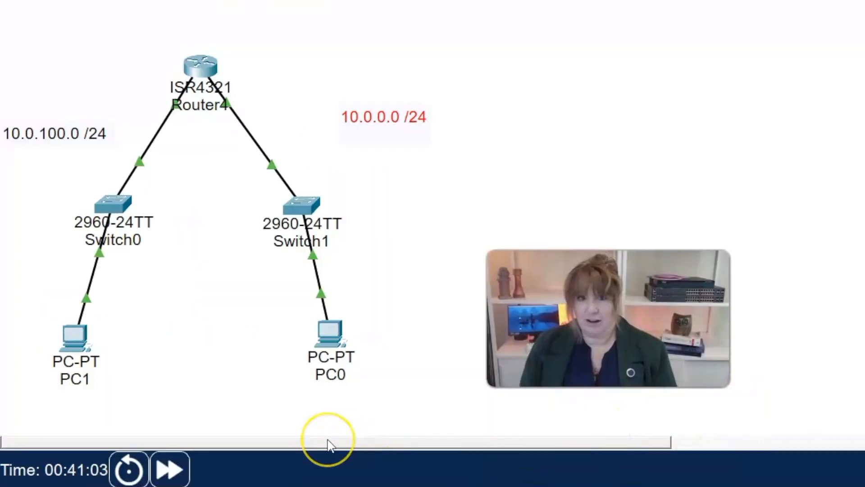